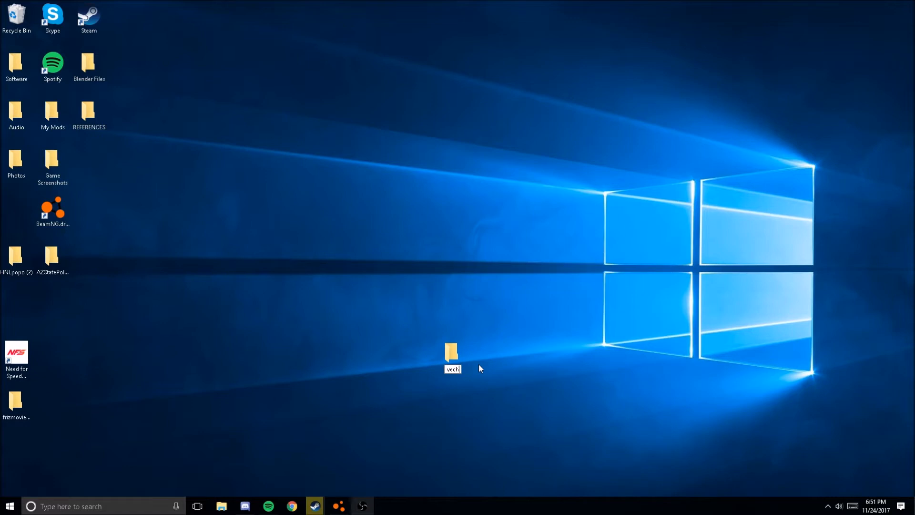
- Name the new desktop folder vehicles and create a subfolder named fullsize inside it
{"action": "key", "text": "Return"}
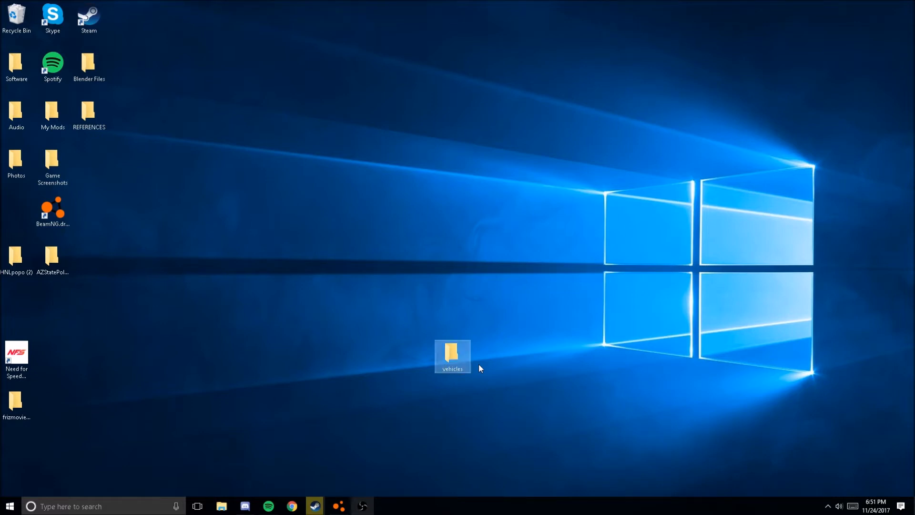
{"action": "double_click", "coordinate": [441, 353]}
{"action": "right_click", "coordinate": [419, 255]}
{"action": "right_click", "coordinate": [397, 310]}
{"action": "mouse_move", "coordinate": [437, 441]}
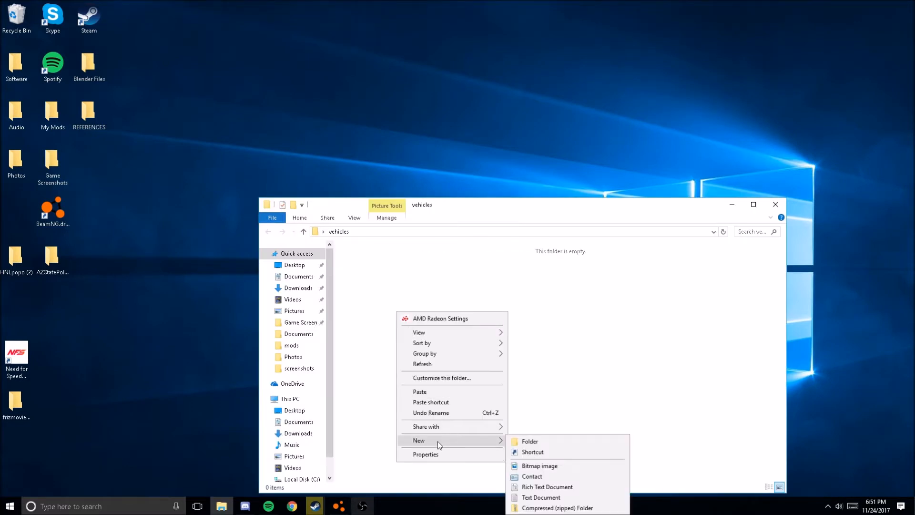
{"action": "left_click", "coordinate": [557, 439]}
{"action": "type", "text": "p"}
{"action": "key", "text": "BackSpace"}
{"action": "key", "text": "BackSpace"}
{"action": "key", "text": "BackSpace"}
{"action": "key", "text": "BackSpace"}
{"action": "key", "text": "BackSpace"}
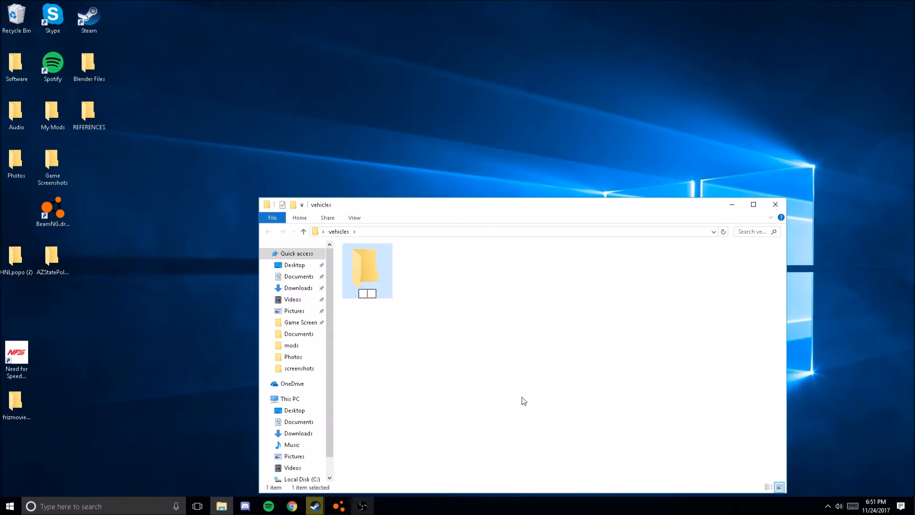
{"action": "type", "text": "fullsize"}
- Browse the BeamNG.drive installation's content\vehicles folder under Steam to check the vehicle archive names, then close the window
{"action": "left_click", "coordinate": [298, 479]}
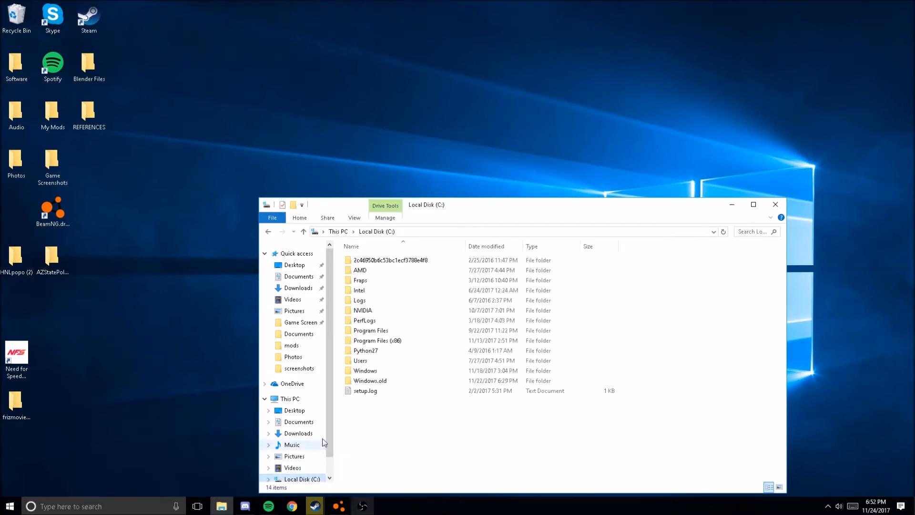
{"action": "double_click", "coordinate": [379, 340]}
{"action": "scroll", "coordinate": [386, 382], "scroll_direction": "down", "scroll_amount": 13}
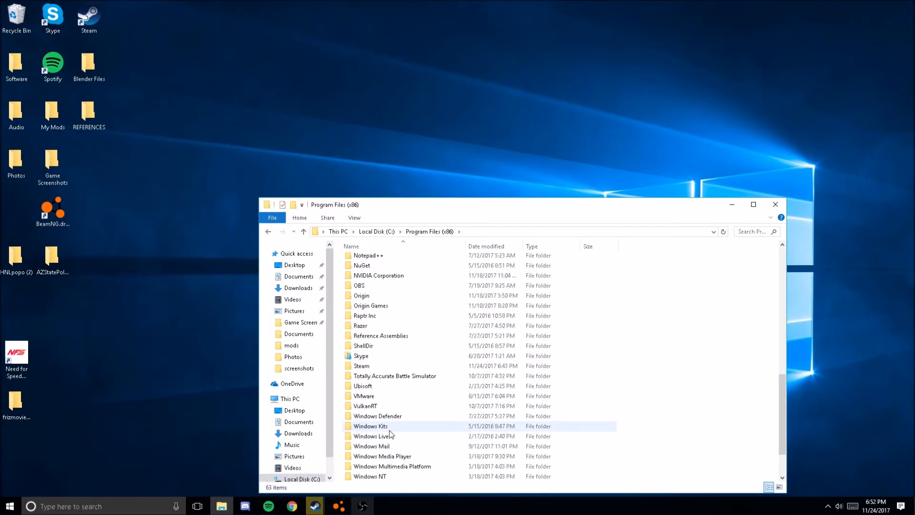
{"action": "double_click", "coordinate": [393, 367]}
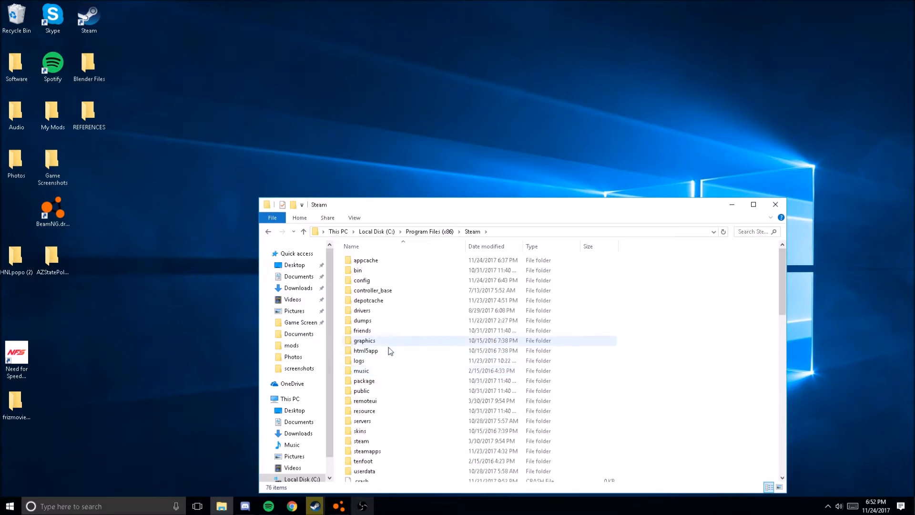
{"action": "double_click", "coordinate": [365, 451]}
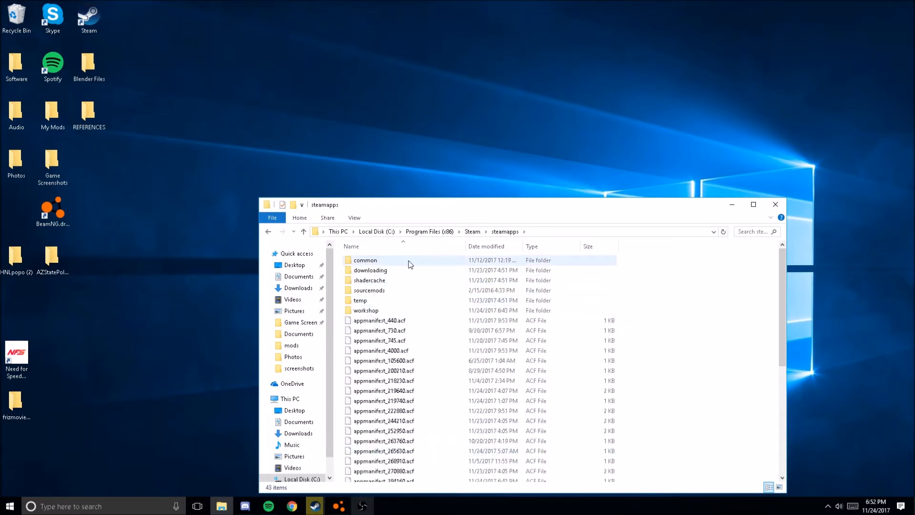
{"action": "double_click", "coordinate": [410, 265]}
{"action": "double_click", "coordinate": [396, 293]}
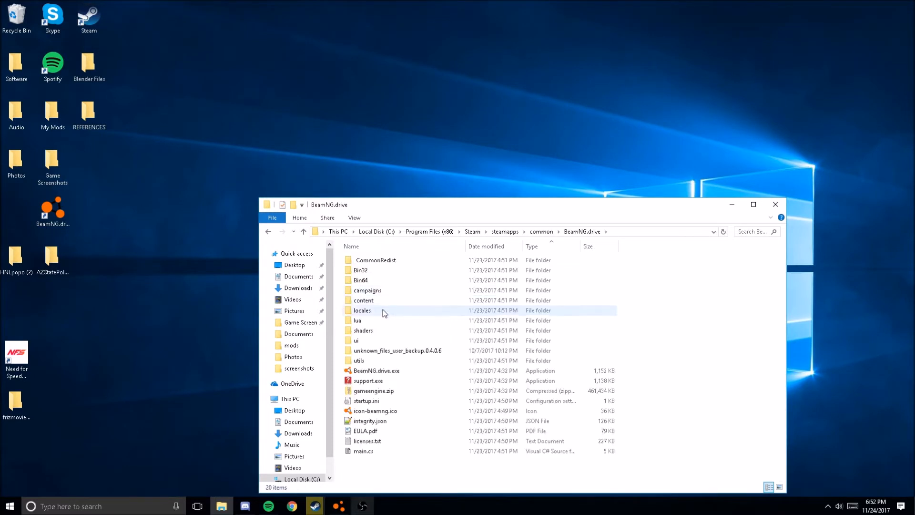
{"action": "double_click", "coordinate": [387, 302]}
{"action": "double_click", "coordinate": [405, 271]}
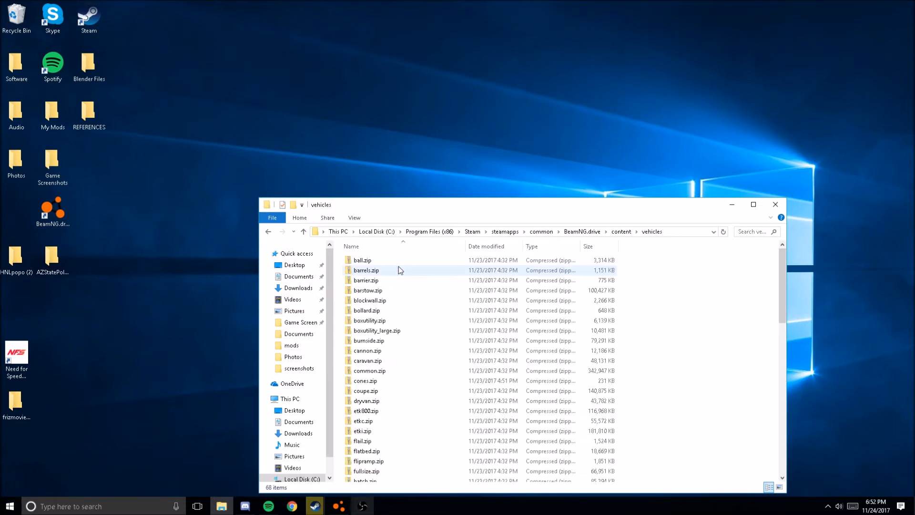
{"action": "scroll", "coordinate": [545, 319], "scroll_direction": "down", "scroll_amount": 6}
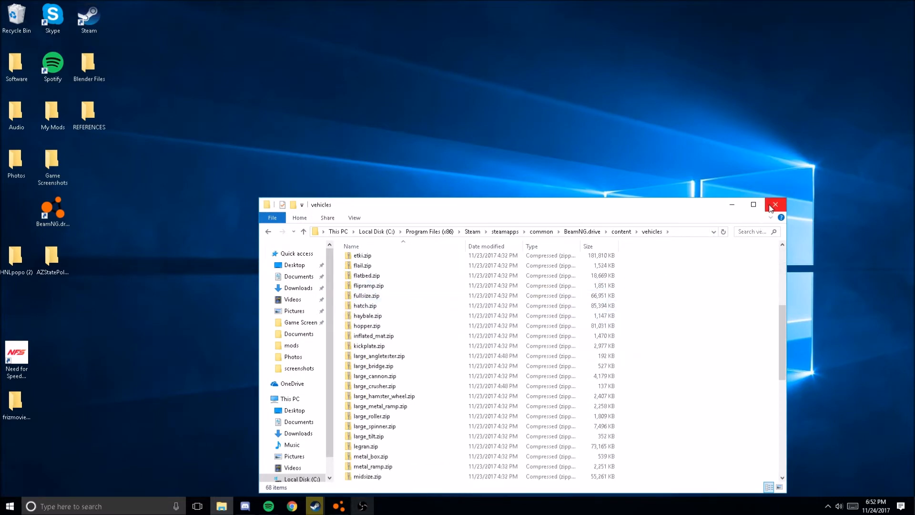
{"action": "left_click", "coordinate": [774, 205]}
- Create a folder named test inside the fullsize folder of the desktop vehicles folder
{"action": "double_click", "coordinate": [468, 346]}
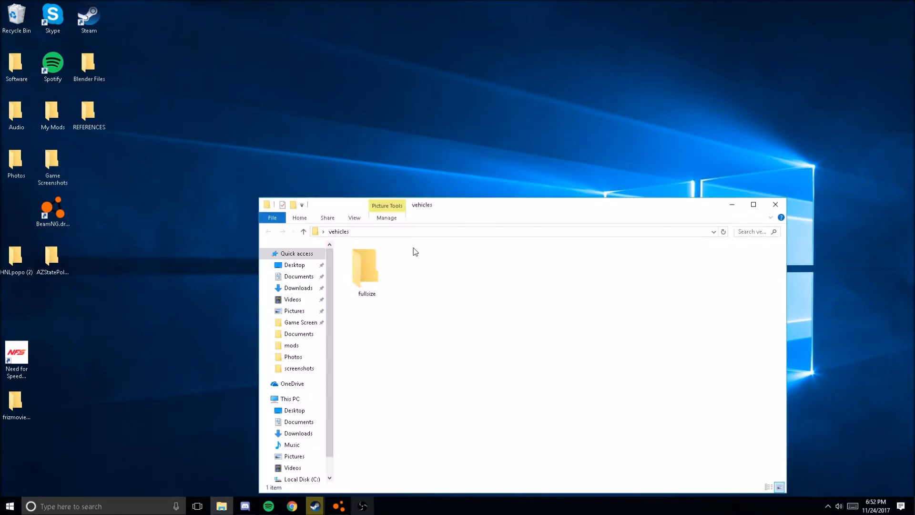
{"action": "double_click", "coordinate": [354, 280]}
{"action": "right_click", "coordinate": [354, 278]}
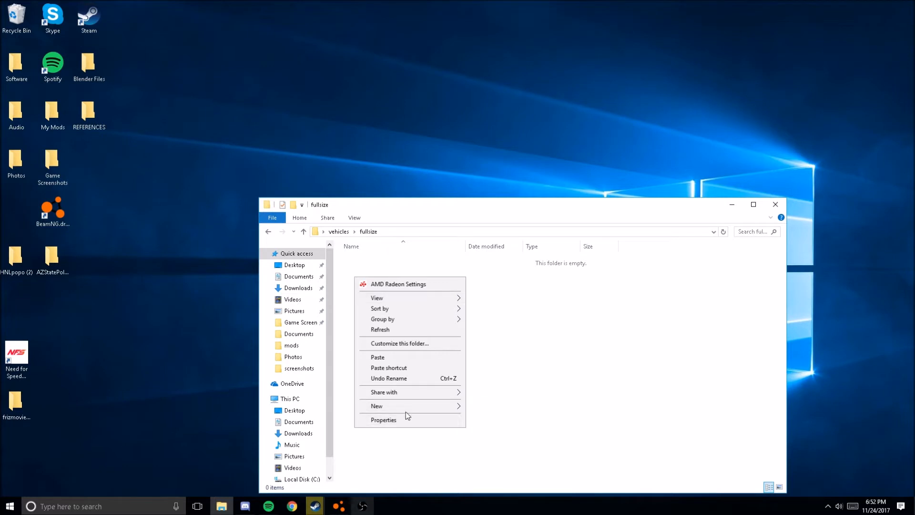
{"action": "mouse_move", "coordinate": [411, 405]}
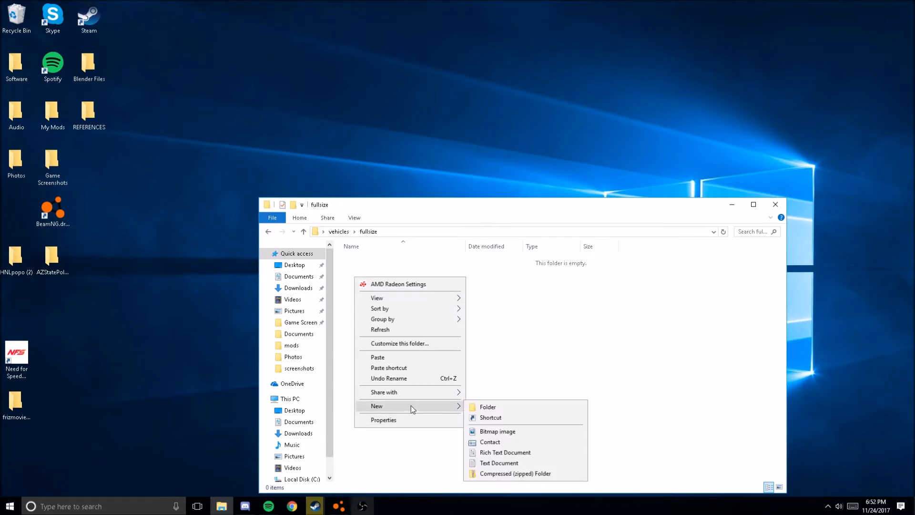
{"action": "left_click", "coordinate": [528, 409]}
{"action": "type", "text": "tu"}
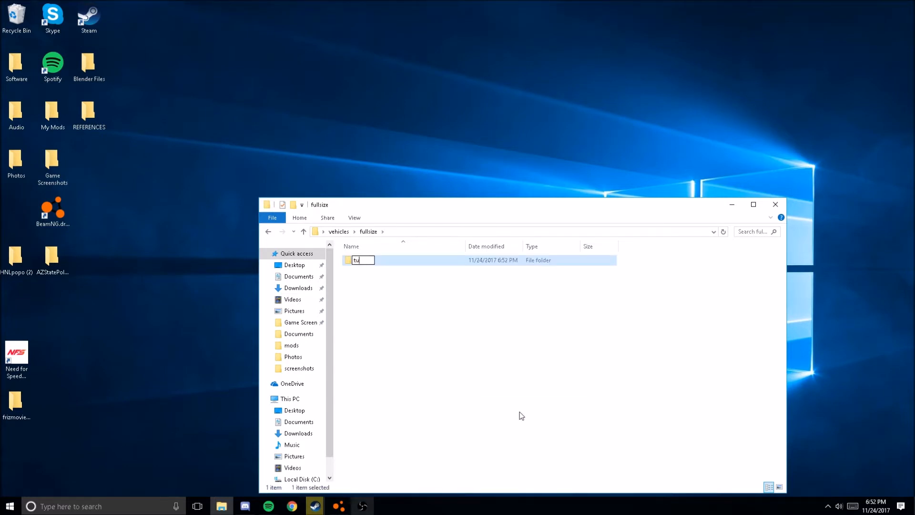
{"action": "type", "text": "est"}
{"action": "key", "text": "Return"}
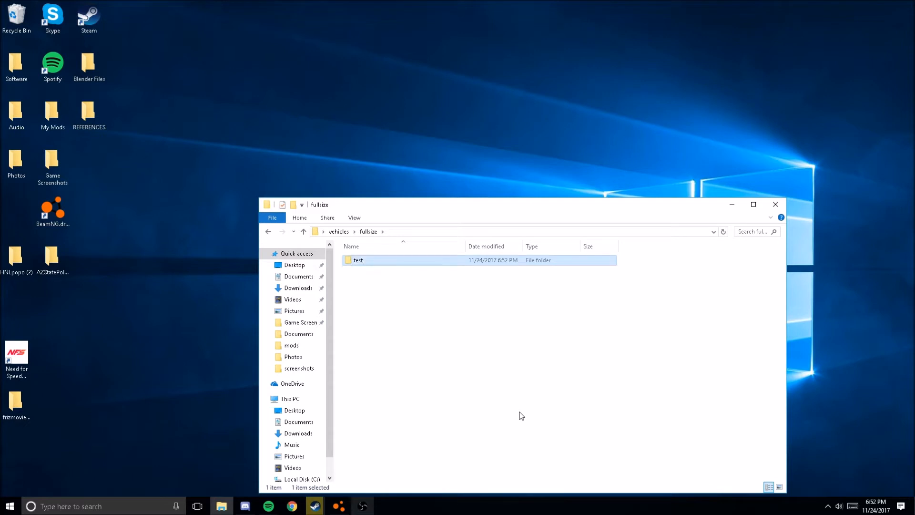
- Create a text document in the test folder and rename it test.jbeam, accepting the extension change
{"action": "double_click", "coordinate": [491, 267]}
{"action": "right_click", "coordinate": [454, 321]}
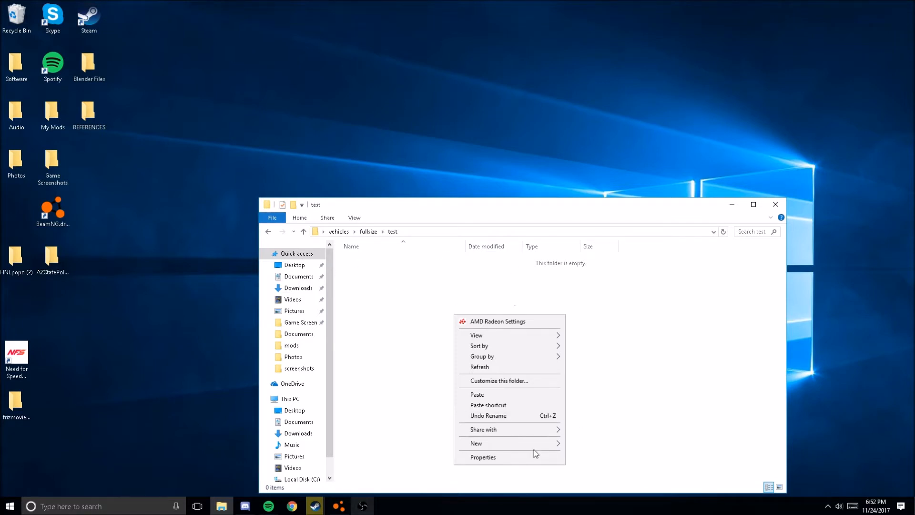
{"action": "mouse_move", "coordinate": [538, 447]}
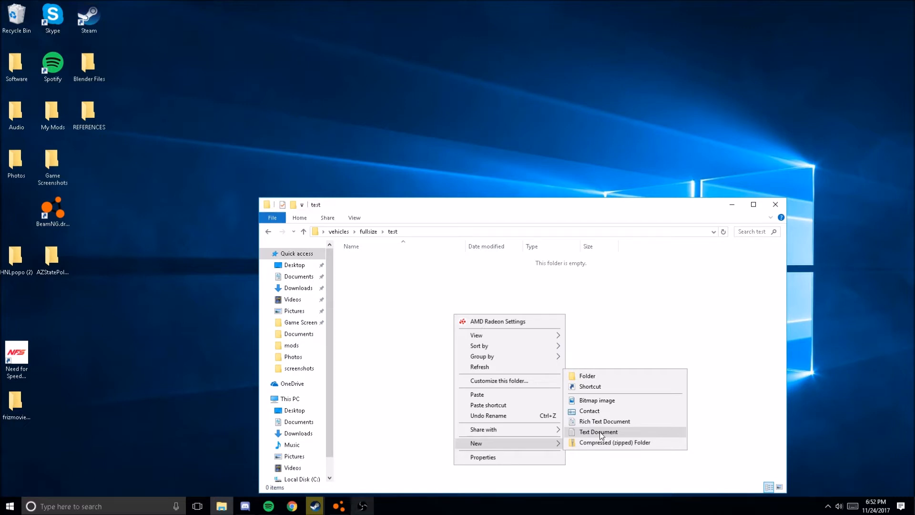
{"action": "left_click", "coordinate": [600, 432]}
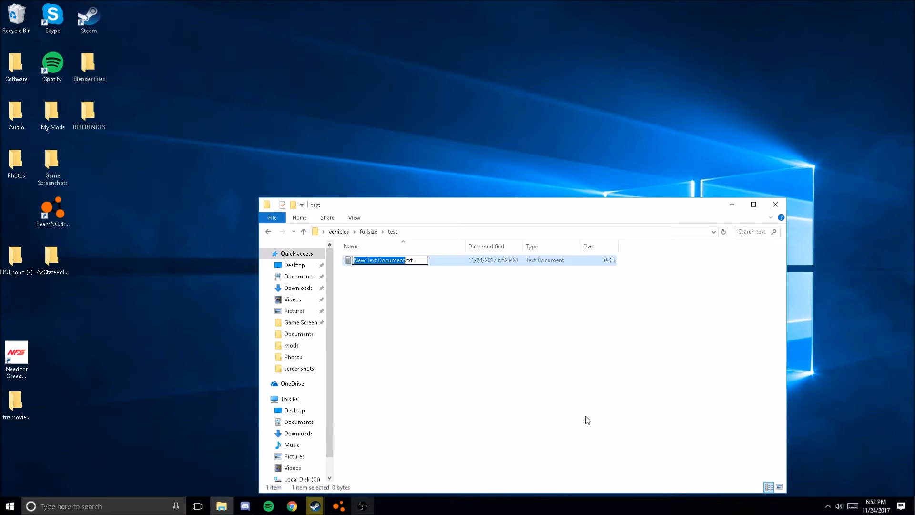
{"action": "type", "text": "j.txt"}
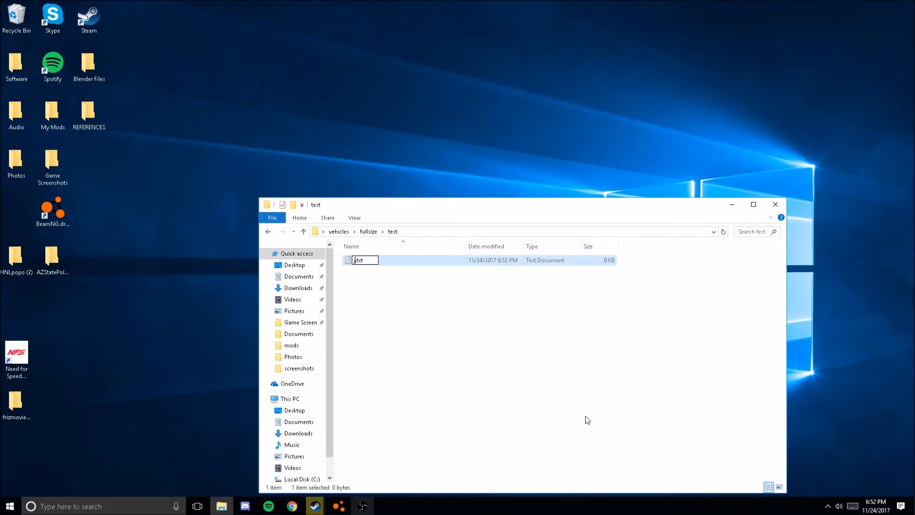
{"action": "type", "text": "est.json"}
{"action": "key", "text": "Return"}
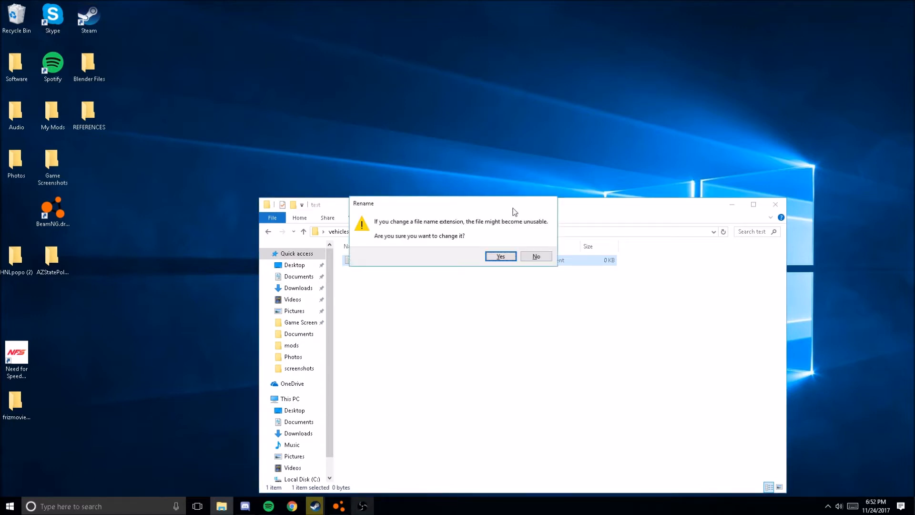
{"action": "left_click", "coordinate": [504, 261]}
- Create a second text document in the test folder and rename it materials.cs, accepting the extension change
{"action": "right_click", "coordinate": [505, 292]}
{"action": "mouse_move", "coordinate": [538, 419]}
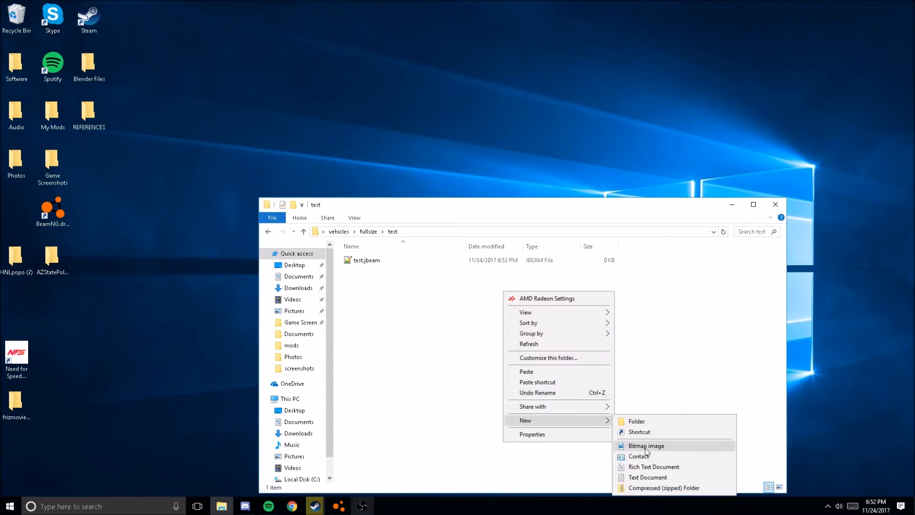
{"action": "left_click", "coordinate": [650, 475]}
{"action": "type", "text": "materials"}
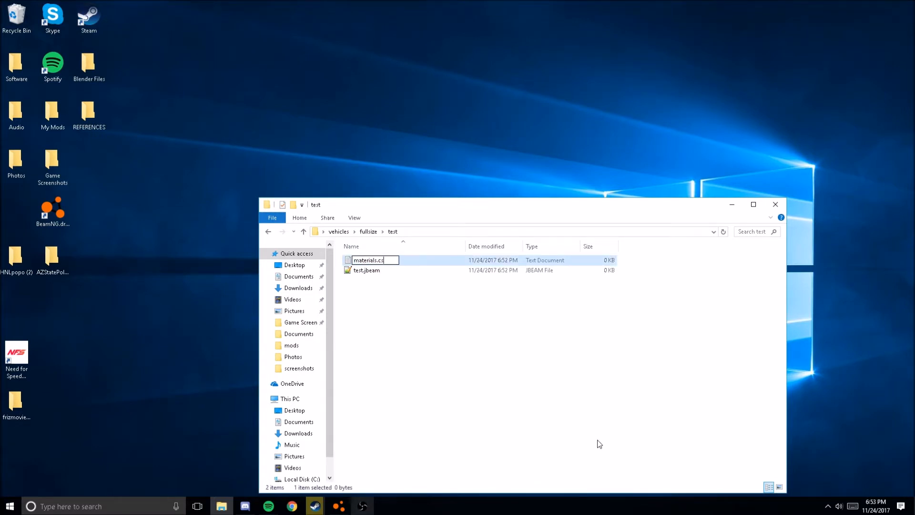
{"action": "type", "text": ".c"}
{"action": "key", "text": "Return"}
{"action": "left_click", "coordinate": [501, 256]}
{"action": "right_click", "coordinate": [454, 337]}
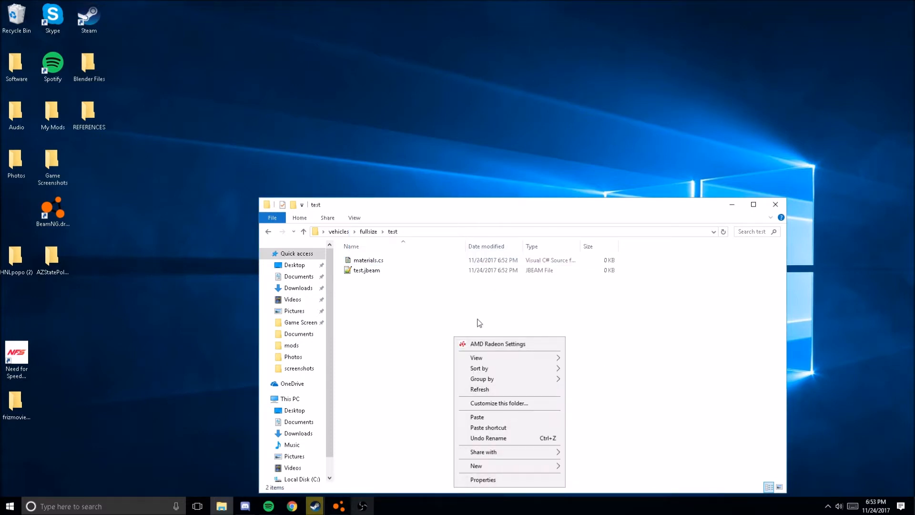
{"action": "left_click", "coordinate": [424, 406]}
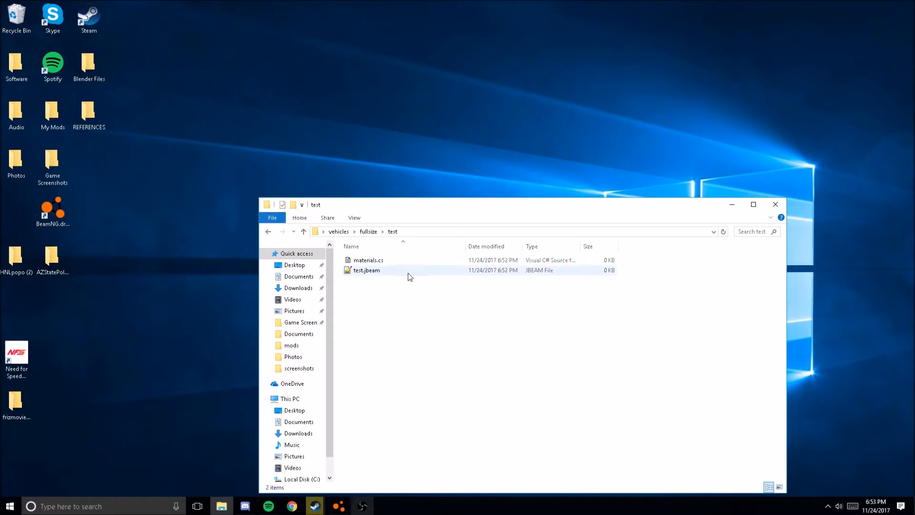
- Open test.jbeam for editing in Notepad++ and reposition the editor window on the desktop
{"action": "right_click", "coordinate": [408, 273]}
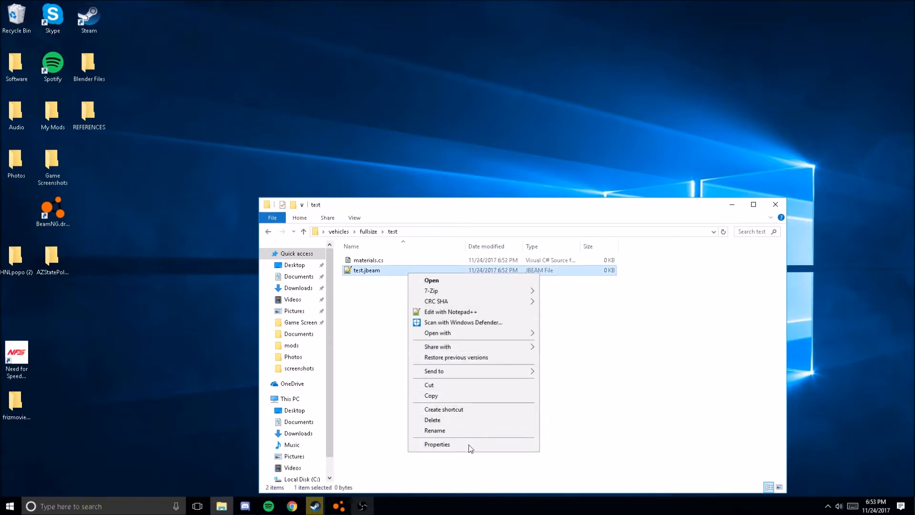
{"action": "left_click", "coordinate": [472, 310]}
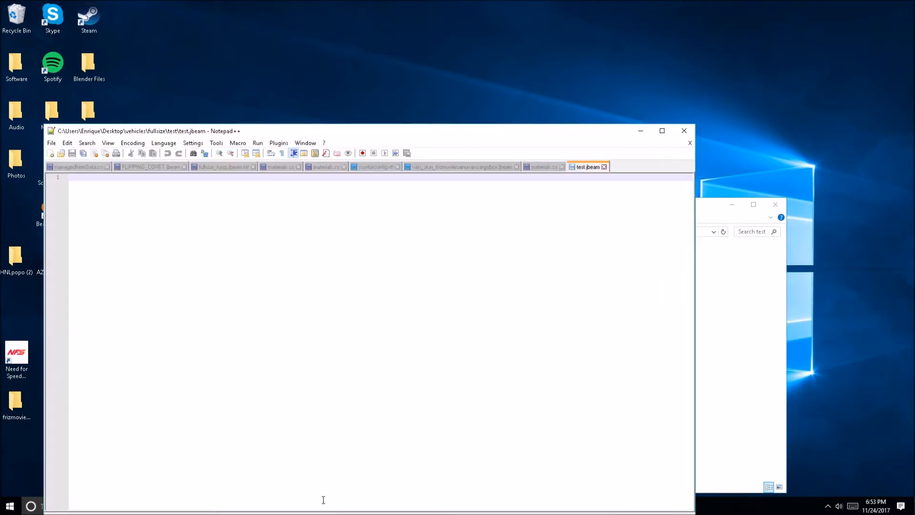
{"action": "left_click_drag", "start_coordinate": [496, 127], "coordinate": [603, 69]}
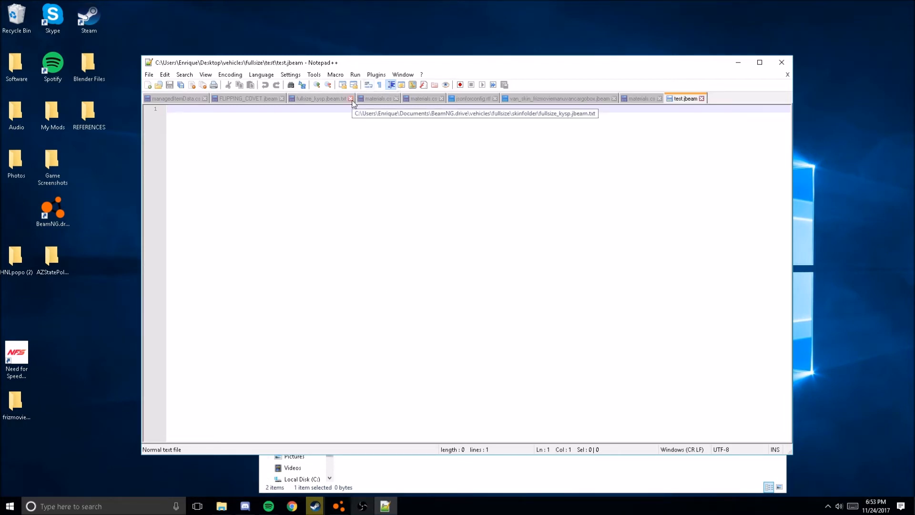
{"action": "left_click_drag", "start_coordinate": [281, 66], "coordinate": [353, 78]}
- Switch to Chrome and open the BeamNG wiki's Introduction to skin system page at the Skin Slot section
{"action": "left_click", "coordinate": [292, 506]}
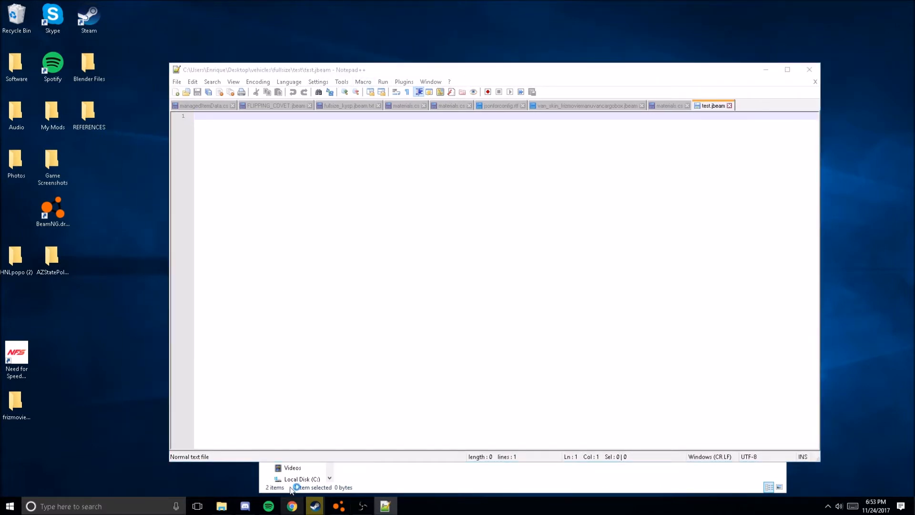
{"action": "type", "text": "b"}
{"action": "key", "text": "Return"}
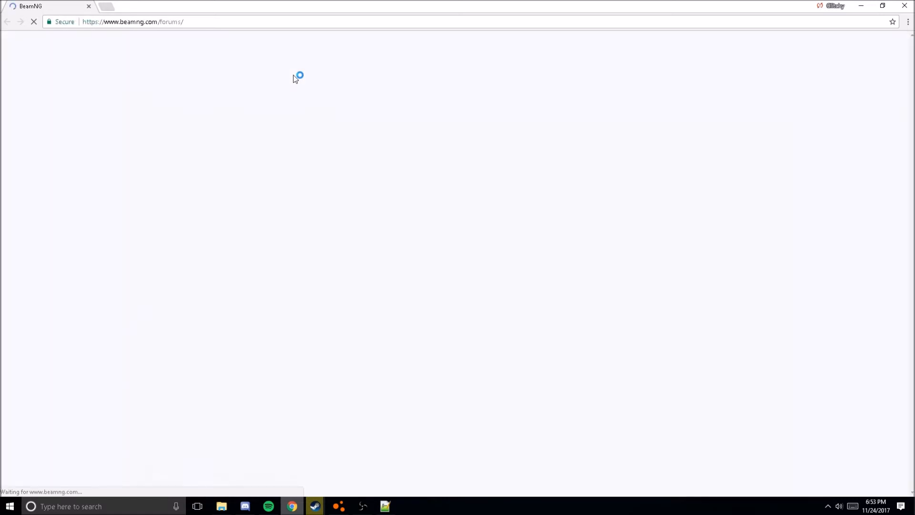
{"action": "left_click", "coordinate": [328, 110]}
{"action": "scroll", "coordinate": [296, 227], "scroll_direction": "down", "scroll_amount": 6}
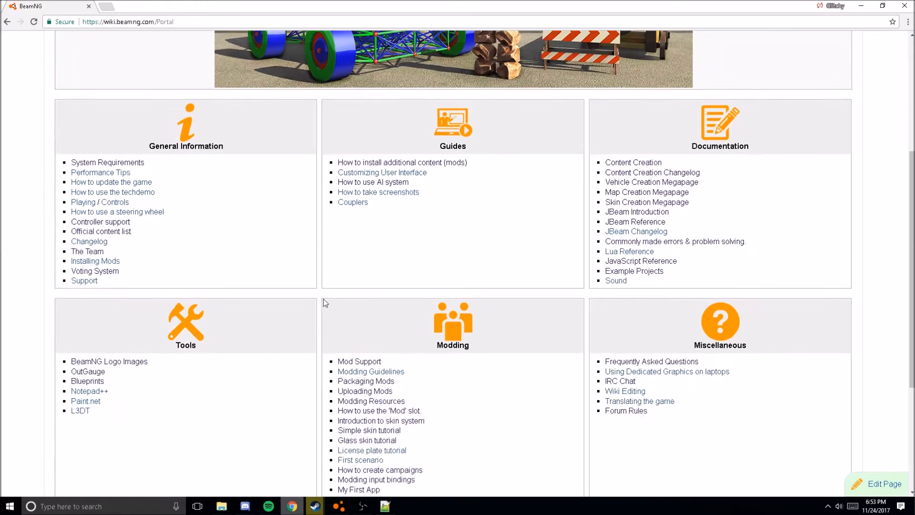
{"action": "left_click", "coordinate": [376, 326]}
{"action": "scroll", "coordinate": [537, 342], "scroll_direction": "down", "scroll_amount": 13}
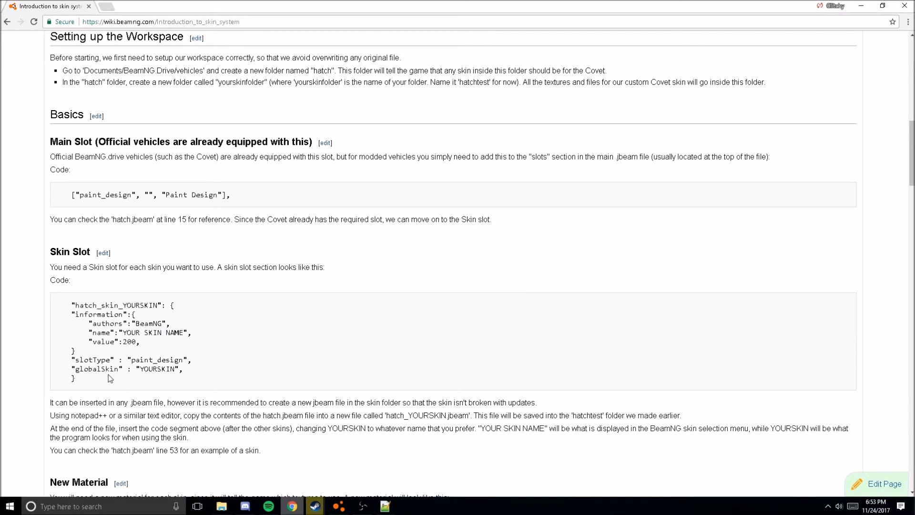
- Copy the whole Skin Slot code example from the wiki into the empty test.jbeam file in Notepad++
{"action": "left_click_drag", "start_coordinate": [113, 385], "coordinate": [51, 296]}
{"action": "right_click", "coordinate": [103, 323]}
{"action": "left_click", "coordinate": [114, 334]}
{"action": "left_click", "coordinate": [292, 506]}
{"action": "key", "text": "ctrl+v"}
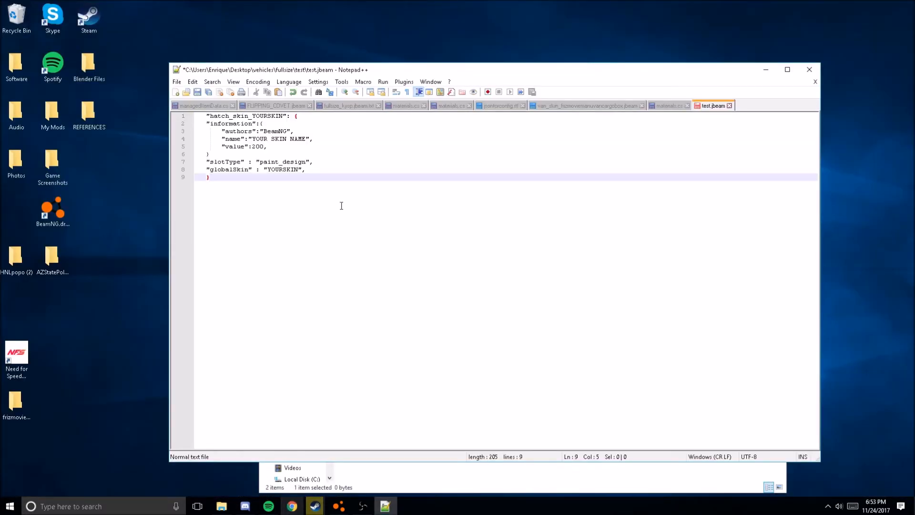
- In the pasted code, set the skin name to Test, fill in the author's name, and replace the hatch_skin_YOURSKIN identifier with test
{"action": "triple_click", "coordinate": [253, 140]}
{"action": "left_click_drag", "start_coordinate": [253, 139], "coordinate": [305, 142]}
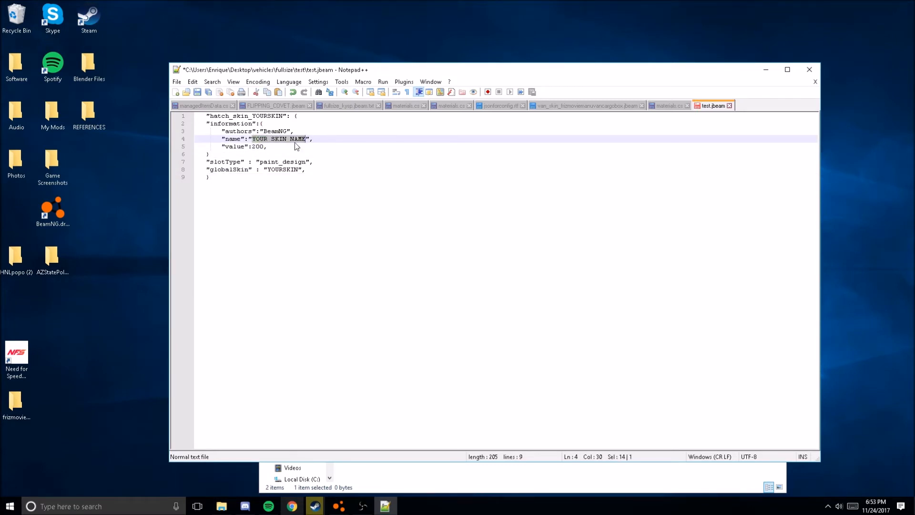
{"action": "type", "text": "Test"}
{"action": "double_click", "coordinate": [270, 131]}
{"action": "type", "text": "G"}
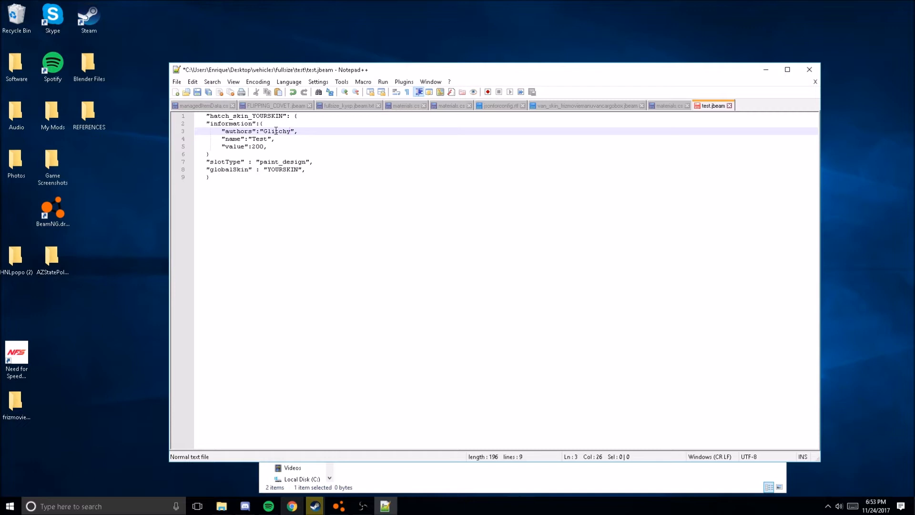
{"action": "double_click", "coordinate": [227, 116]}
{"action": "type", "text": "test"}
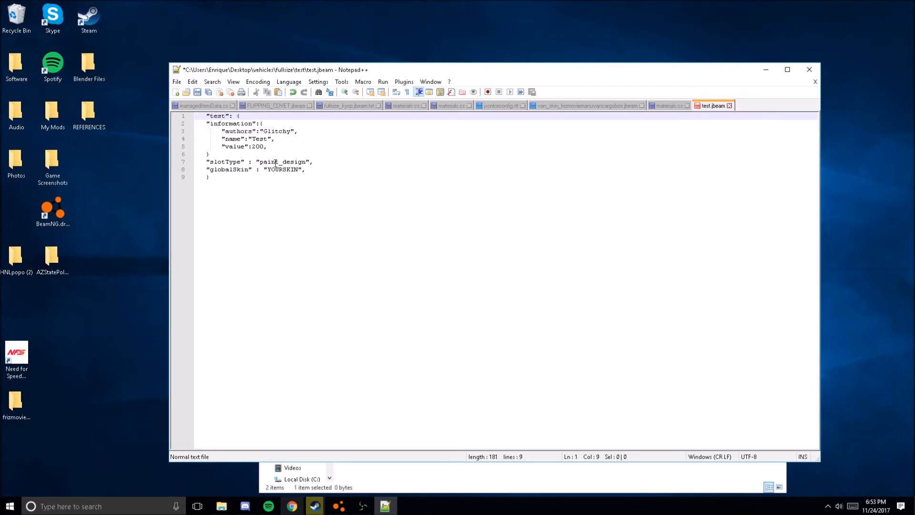
- Replace the YOURSKIN value of globalSkin with test, then save test.jbeam and close the editor
{"action": "double_click", "coordinate": [283, 170]}
{"action": "type", "text": "test"}
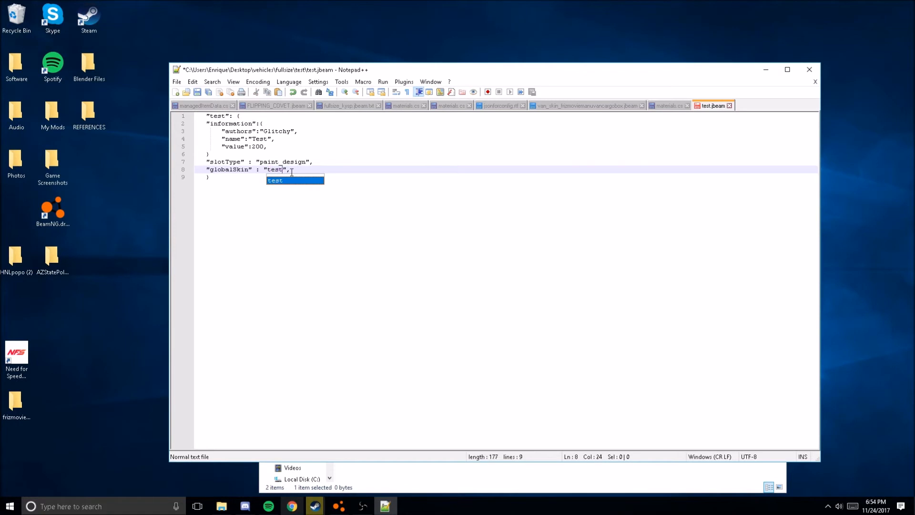
{"action": "key", "text": "BackSpace"}
{"action": "key", "text": "BackSpace"}
{"action": "key", "text": "BackSpace"}
{"action": "left_click", "coordinate": [197, 92]}
{"action": "left_click", "coordinate": [809, 70]}
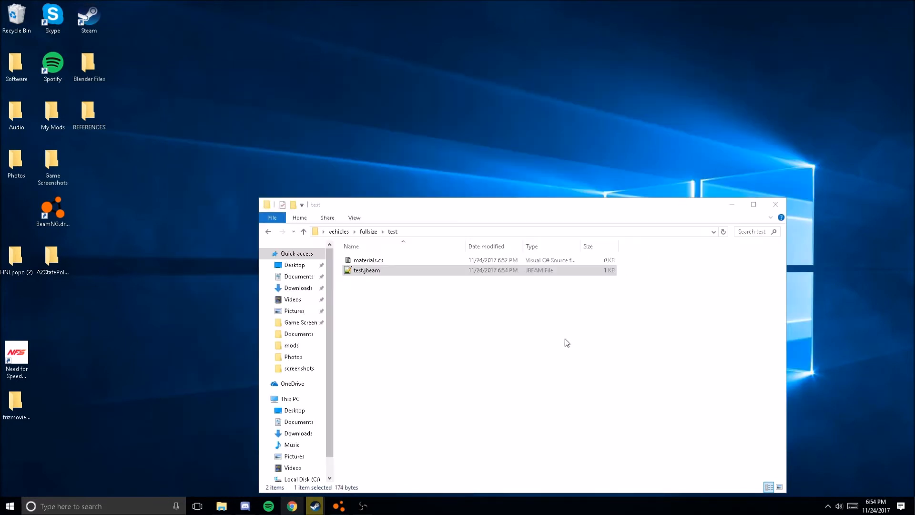
- In File Explorer, go to Local Disk (C:) and open the Steam folder inside Program Files (x86)
{"action": "left_click", "coordinate": [233, 504]}
{"action": "left_click", "coordinate": [233, 504]}
{"action": "left_click", "coordinate": [232, 504]}
{"action": "scroll", "coordinate": [290, 462], "scroll_direction": "down", "scroll_amount": 1}
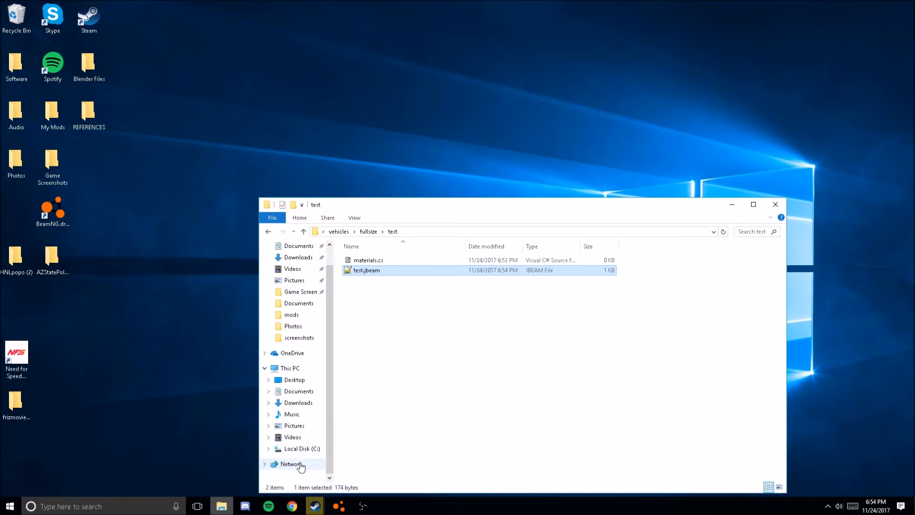
{"action": "left_click", "coordinate": [298, 448]}
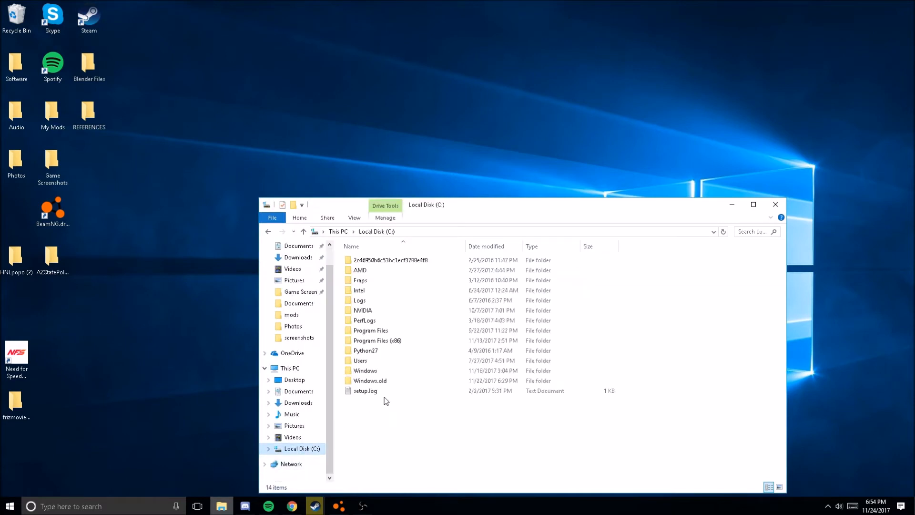
{"action": "double_click", "coordinate": [419, 340]}
{"action": "scroll", "coordinate": [394, 366], "scroll_direction": "down", "scroll_amount": 9}
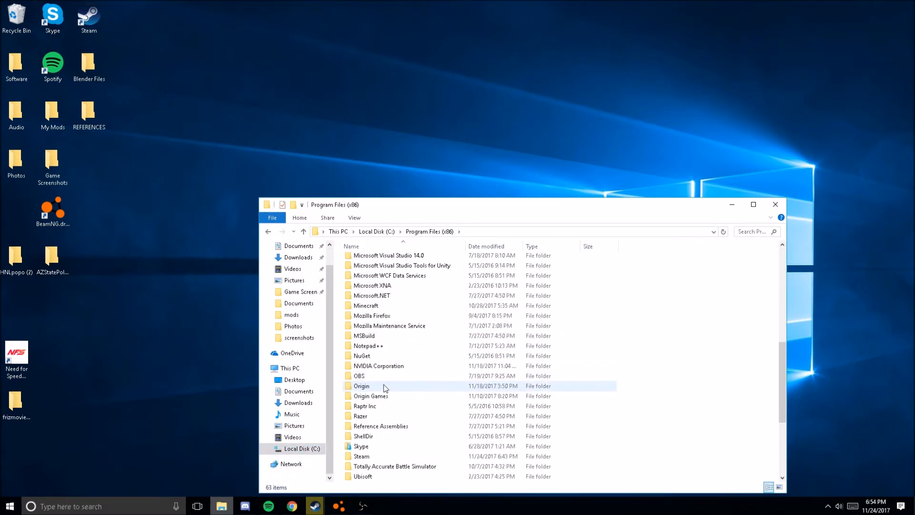
{"action": "scroll", "coordinate": [365, 439], "scroll_direction": "down", "scroll_amount": 2}
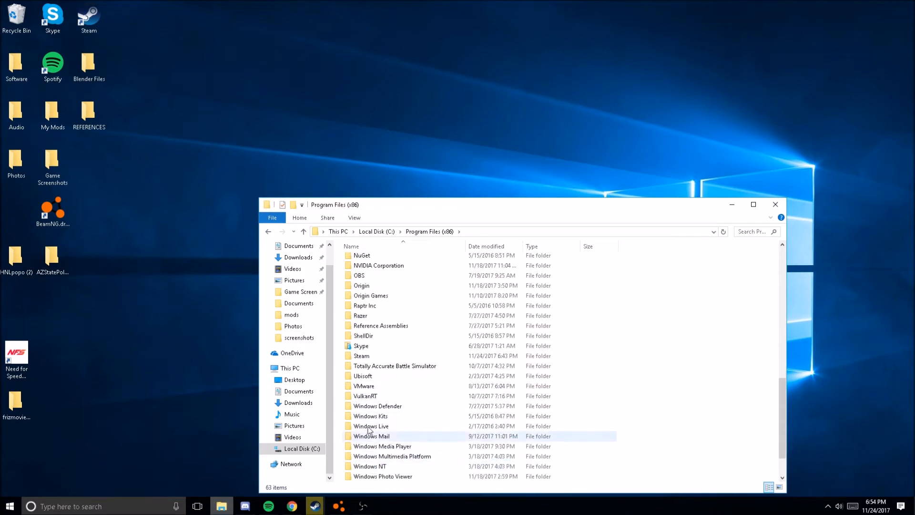
{"action": "double_click", "coordinate": [382, 356]}
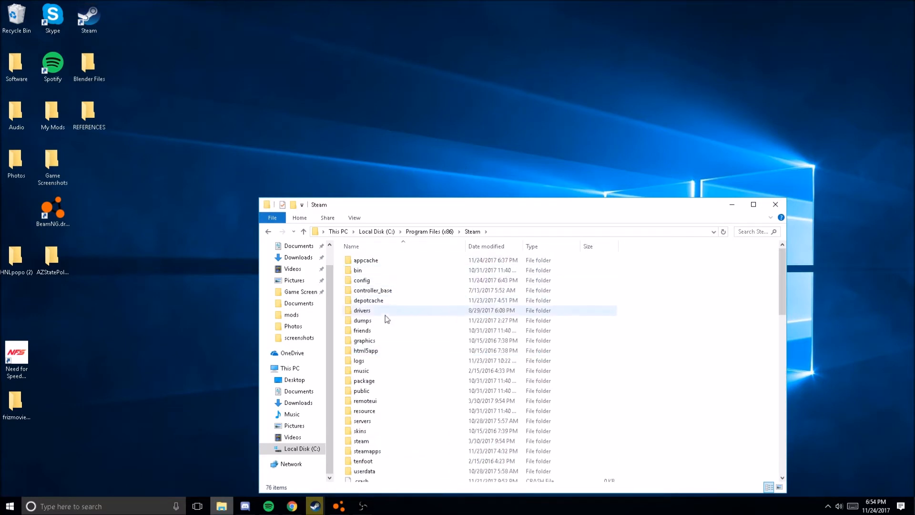
- Go through steamapps and common into the BeamNG.drive folder and open its content folder
{"action": "scroll", "coordinate": [354, 441], "scroll_direction": "down", "scroll_amount": 1}
{"action": "double_click", "coordinate": [361, 446]}
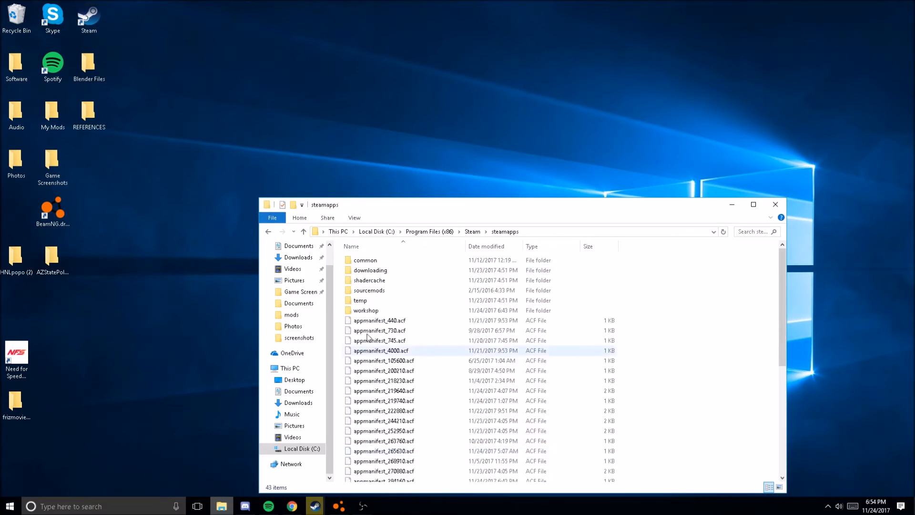
{"action": "double_click", "coordinate": [394, 263]}
{"action": "double_click", "coordinate": [388, 291]}
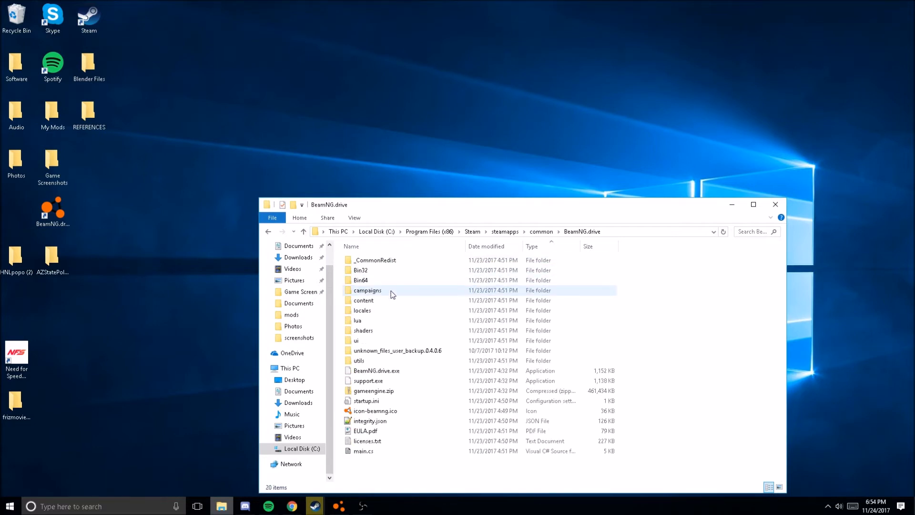
{"action": "left_click", "coordinate": [388, 302]}
{"action": "double_click", "coordinate": [388, 302]}
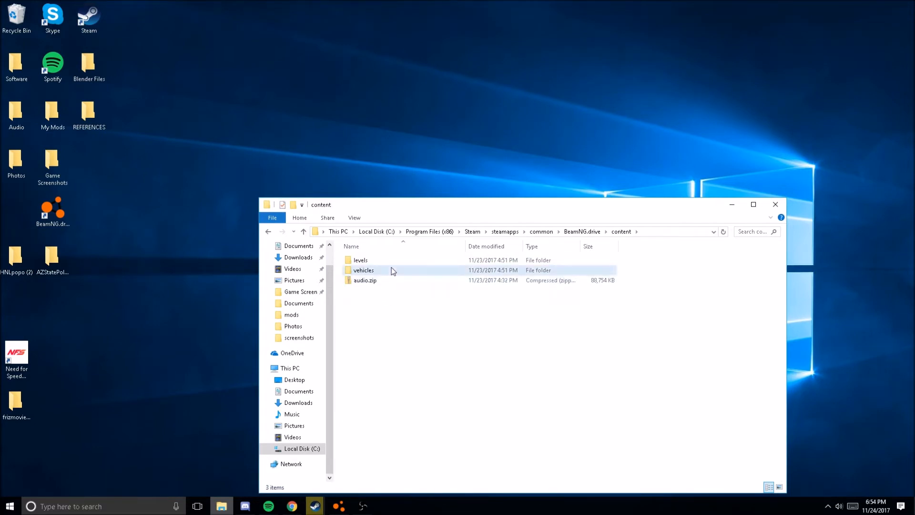
- Open the game's vehicles folder and go into fullsize.zip down to its vehicles > fullsize folder
{"action": "double_click", "coordinate": [388, 269]}
{"action": "scroll", "coordinate": [383, 312], "scroll_direction": "down", "scroll_amount": 1}
{"action": "scroll", "coordinate": [408, 453], "scroll_direction": "down", "scroll_amount": 2}
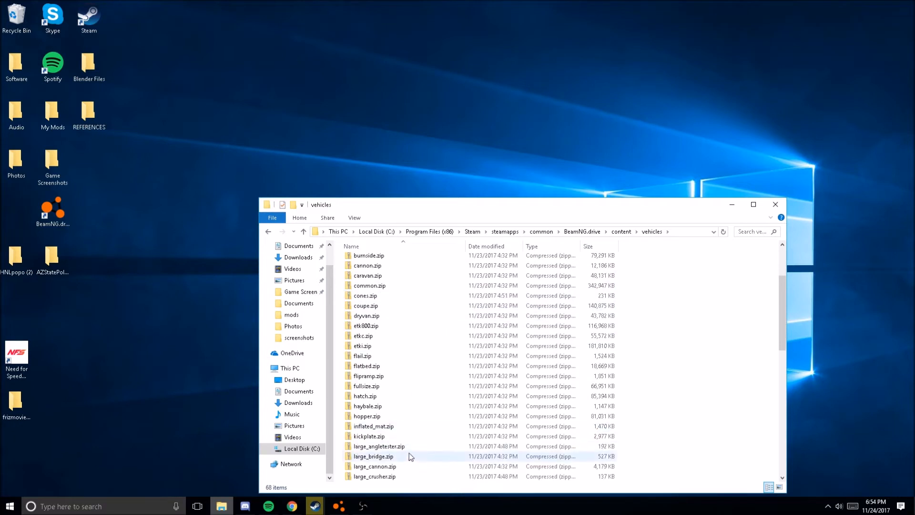
{"action": "double_click", "coordinate": [495, 386]}
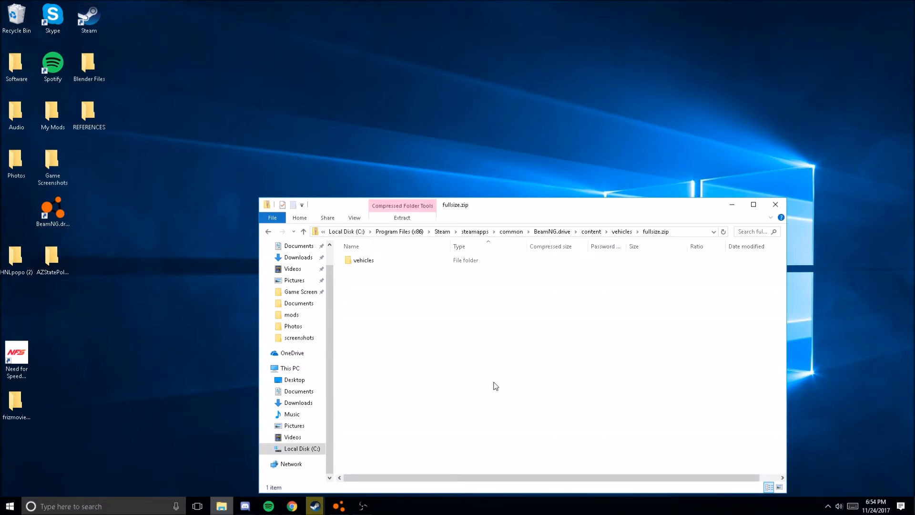
{"action": "double_click", "coordinate": [547, 259]}
{"action": "double_click", "coordinate": [551, 261]}
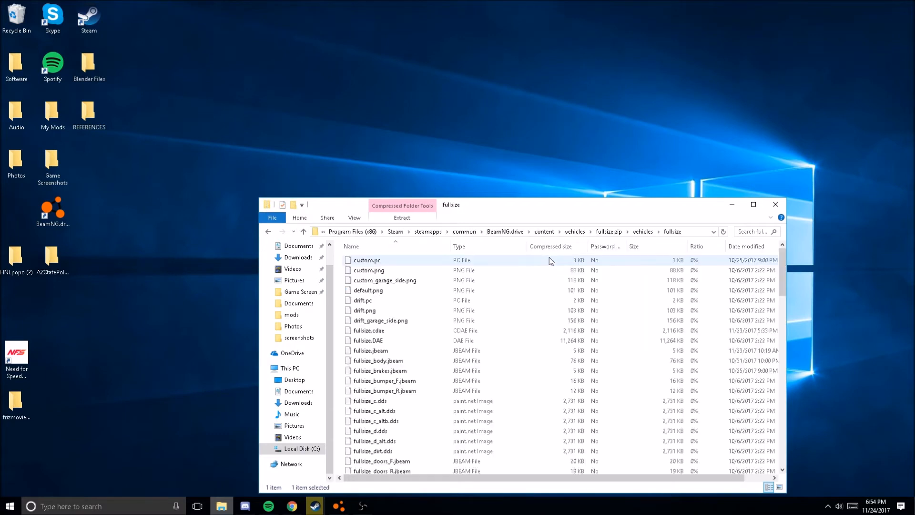
- Search the fullsize folder for uv and copy the fullsize_skin_UVs.png template
{"action": "left_click", "coordinate": [746, 233]}
{"action": "left_click", "coordinate": [753, 204]}
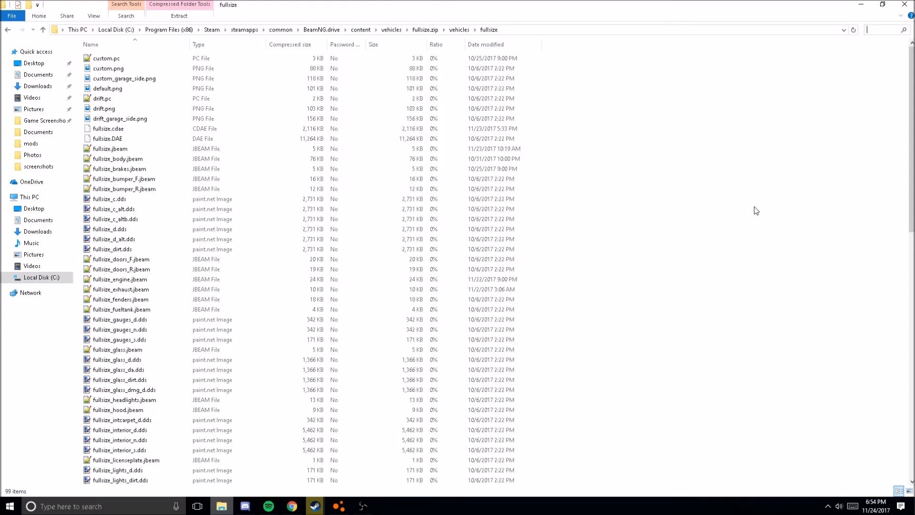
{"action": "type", "text": "uv"}
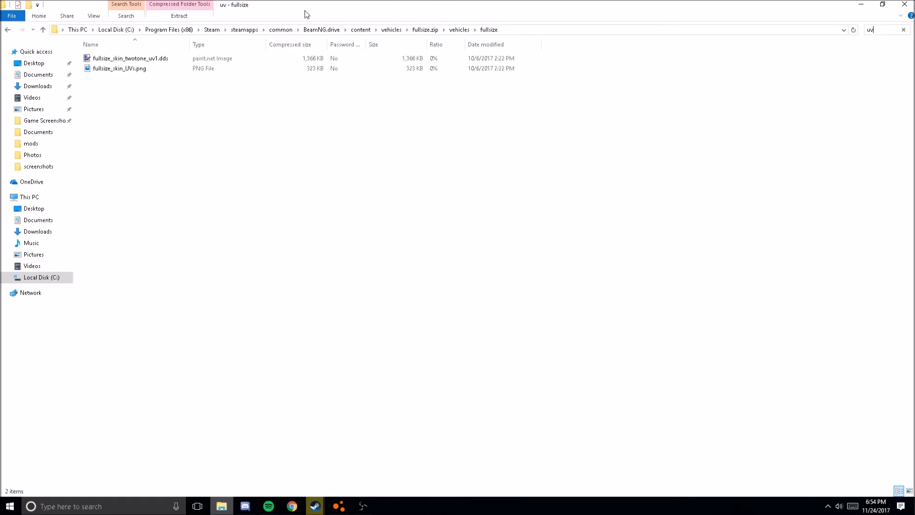
{"action": "left_click", "coordinate": [257, 67]}
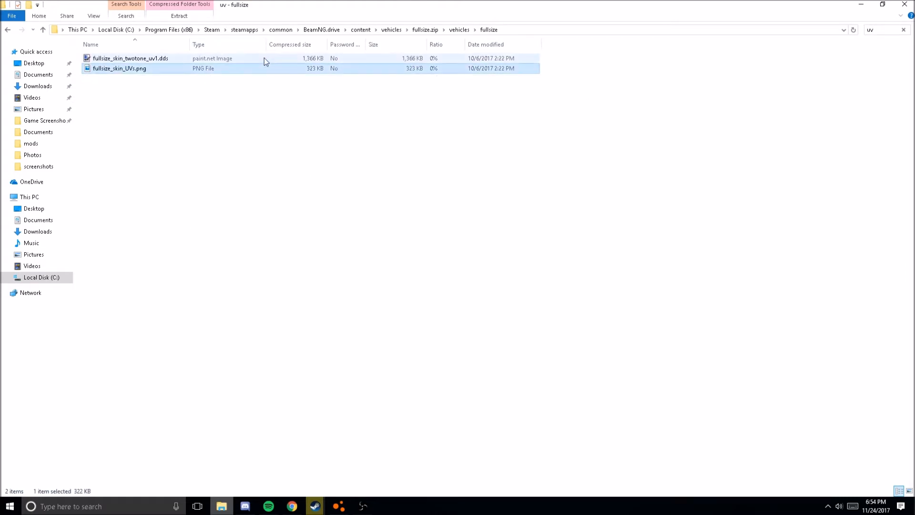
{"action": "right_click", "coordinate": [138, 72]}
{"action": "left_click", "coordinate": [157, 102]}
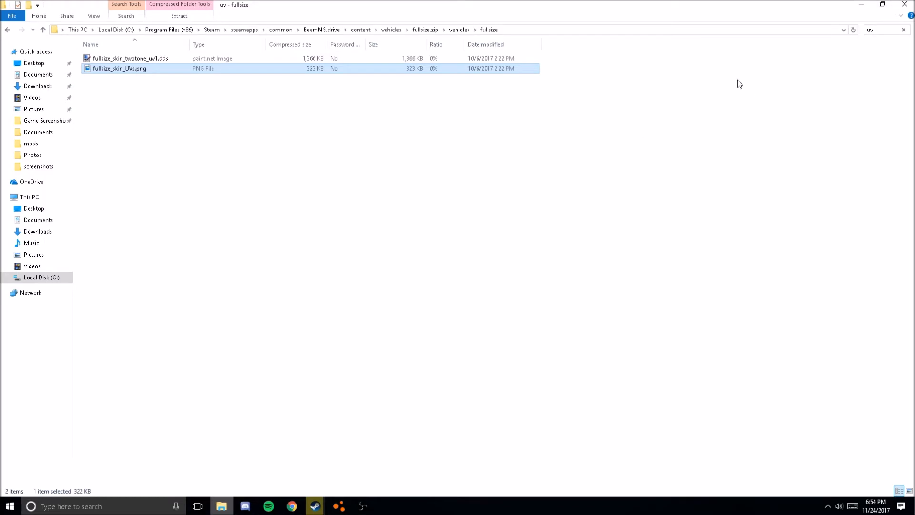
- Return to the mod's vehicles > fullsize > test folder on the desktop and paste fullsize_skin_UVs.png into it
{"action": "left_click", "coordinate": [910, 5]}
{"action": "double_click", "coordinate": [448, 351]}
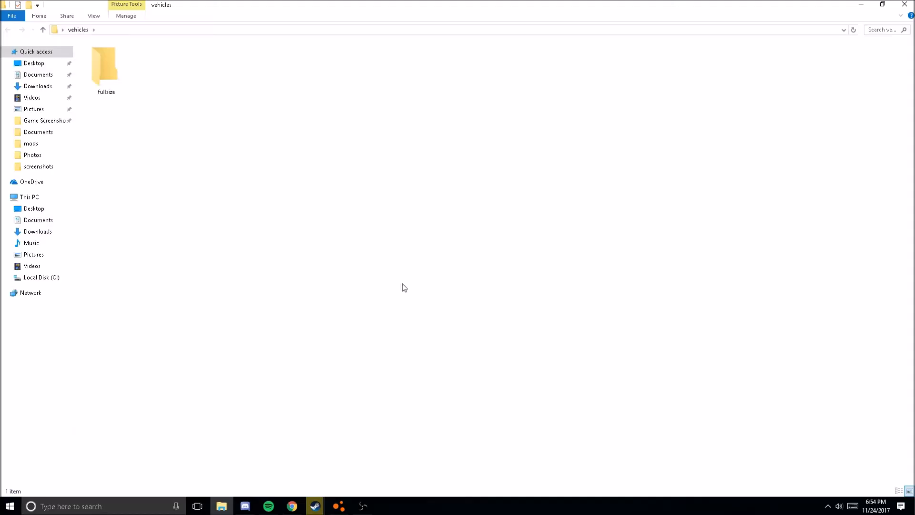
{"action": "double_click", "coordinate": [108, 88]}
{"action": "double_click", "coordinate": [119, 61]}
{"action": "left_click", "coordinate": [882, 4]}
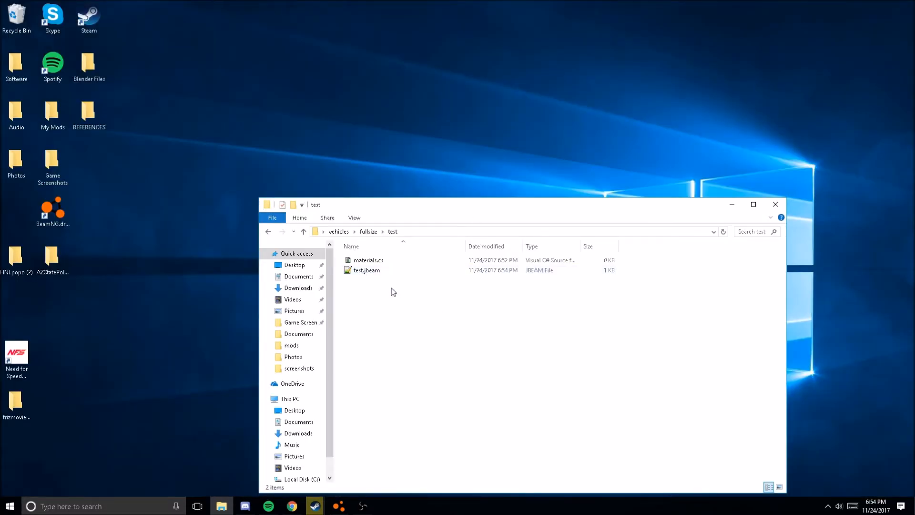
{"action": "left_click", "coordinate": [388, 260]}
- Open the fullsize_skin_UVs.png copy from the test folder in paint.net
{"action": "right_click", "coordinate": [387, 262]}
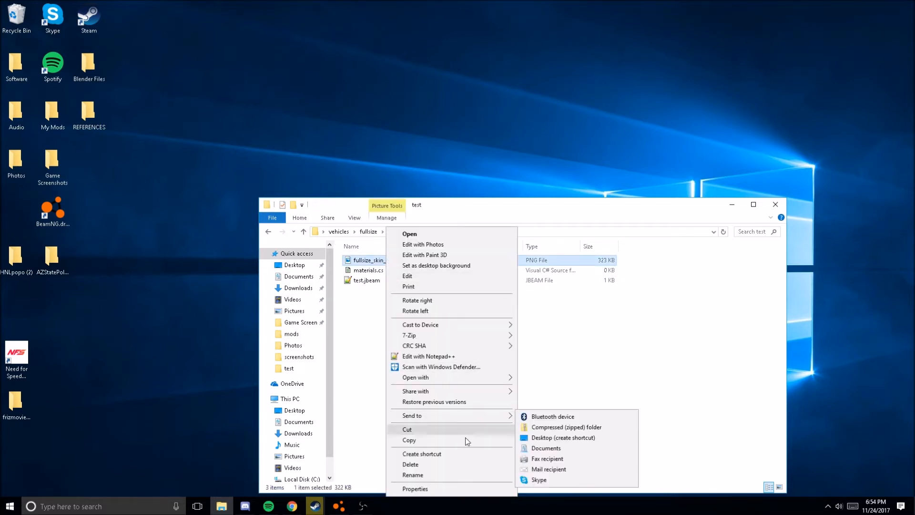
{"action": "mouse_move", "coordinate": [478, 377]}
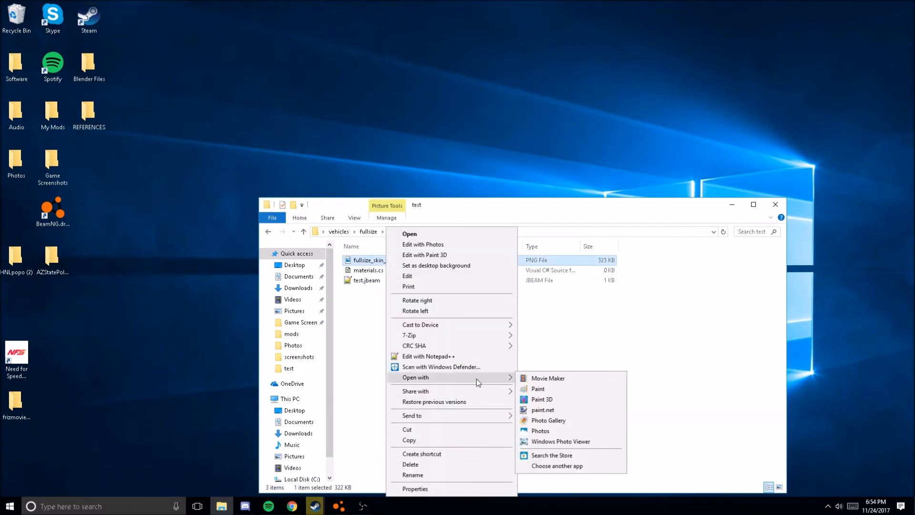
{"action": "left_click", "coordinate": [556, 414]}
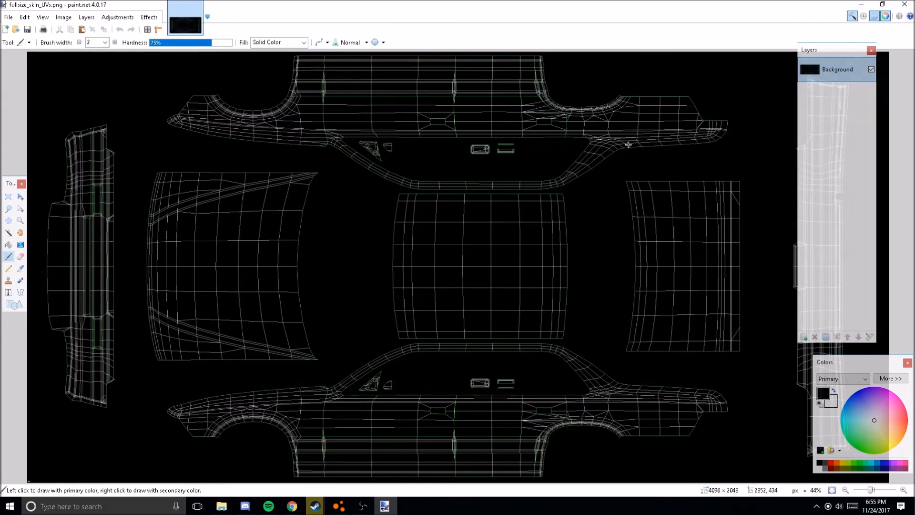
- Lower the Background layer's opacity to 122 in its layer properties
{"action": "left_click", "coordinate": [869, 336]}
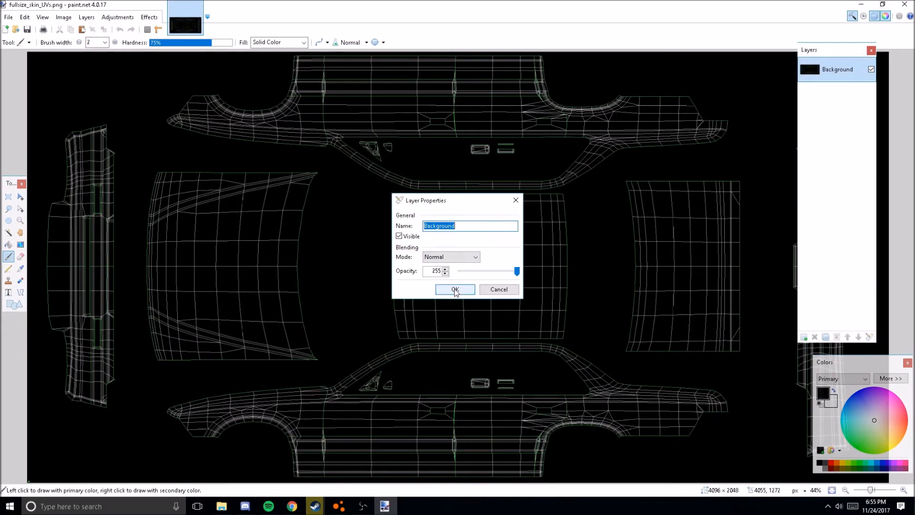
{"action": "left_click_drag", "start_coordinate": [517, 275], "coordinate": [488, 282]}
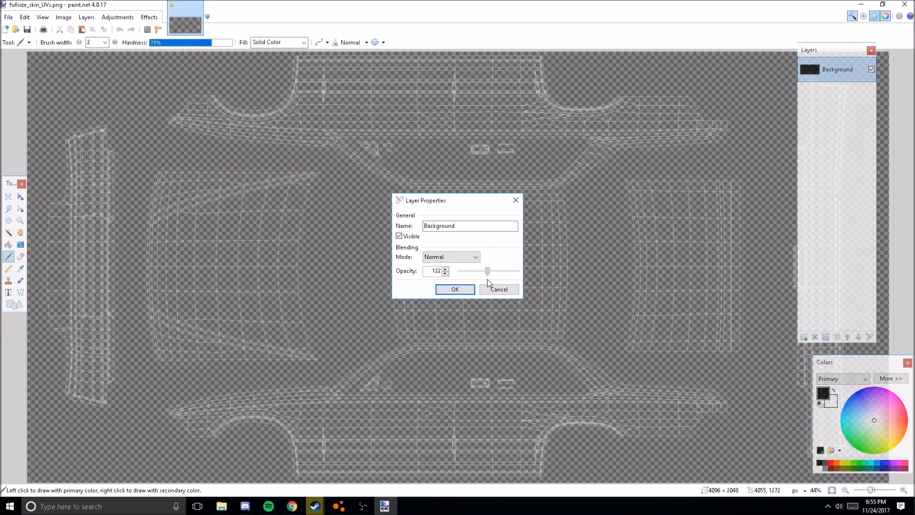
{"action": "left_click", "coordinate": [462, 289]}
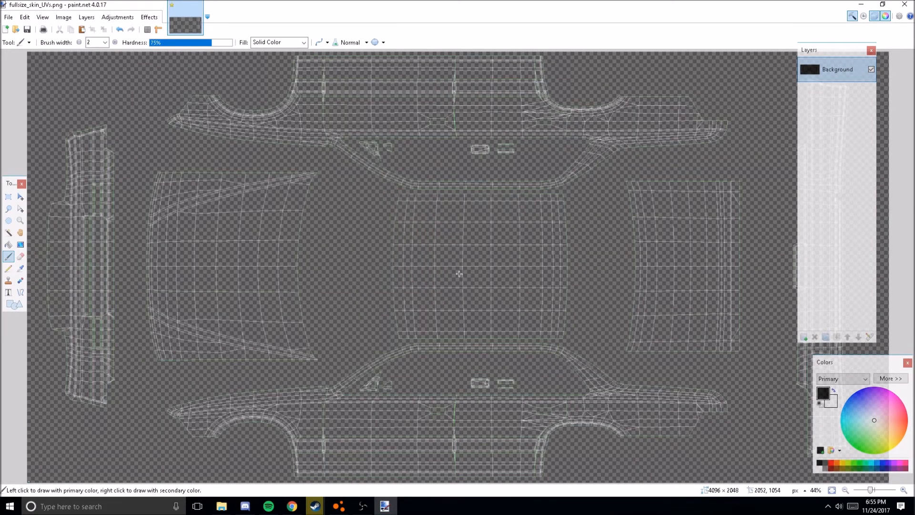
- Activate the Text tool with font size 36 and add a new layer above the Background layer
{"action": "left_click", "coordinate": [8, 292]}
{"action": "left_click", "coordinate": [351, 430]}
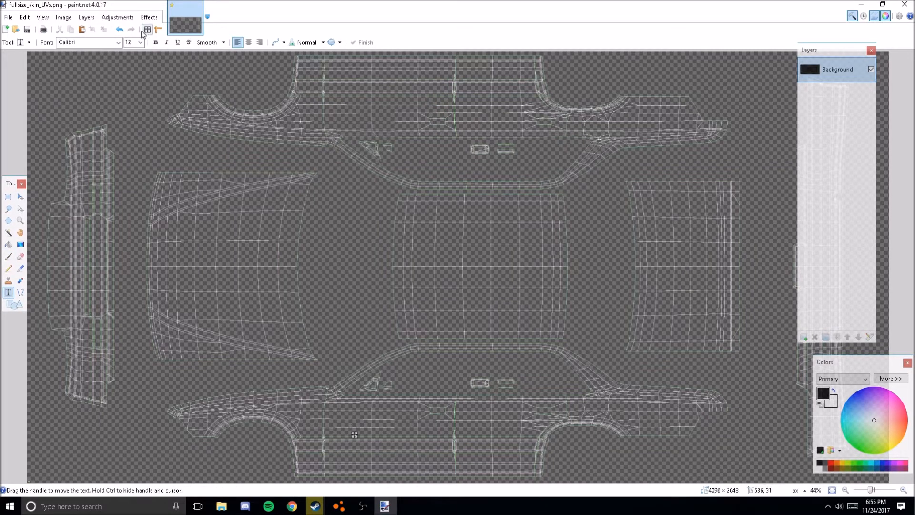
{"action": "left_click", "coordinate": [140, 43]}
{"action": "left_click", "coordinate": [137, 146]}
{"action": "type", "text": "PO"}
{"action": "key", "text": "BackSpace"}
{"action": "key", "text": "BackSpace"}
{"action": "key", "text": "ctrl+shift+n"}
- Add the text TUTORIAL in Calibri size 96 on the lower car side's doors and adjust its position slightly
{"action": "left_click", "coordinate": [380, 415]}
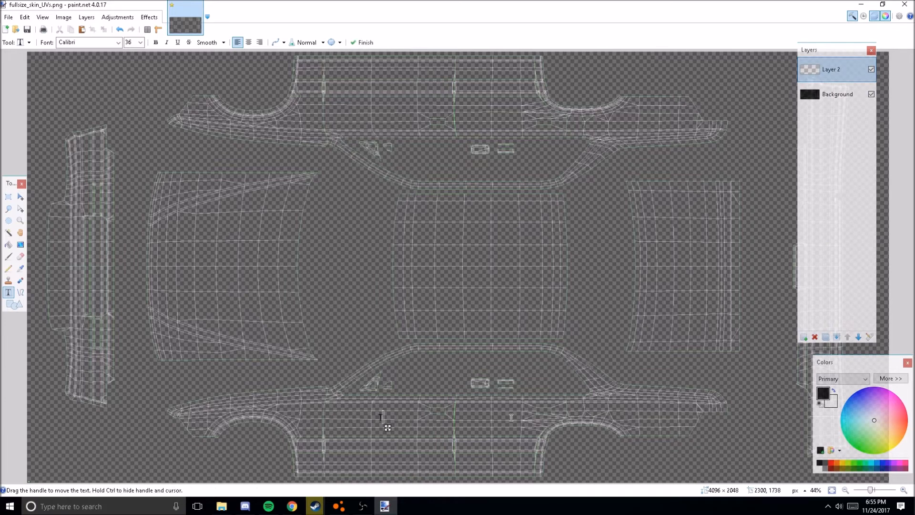
{"action": "type", "text": "TUTORIAL"}
{"action": "left_click", "coordinate": [140, 42]}
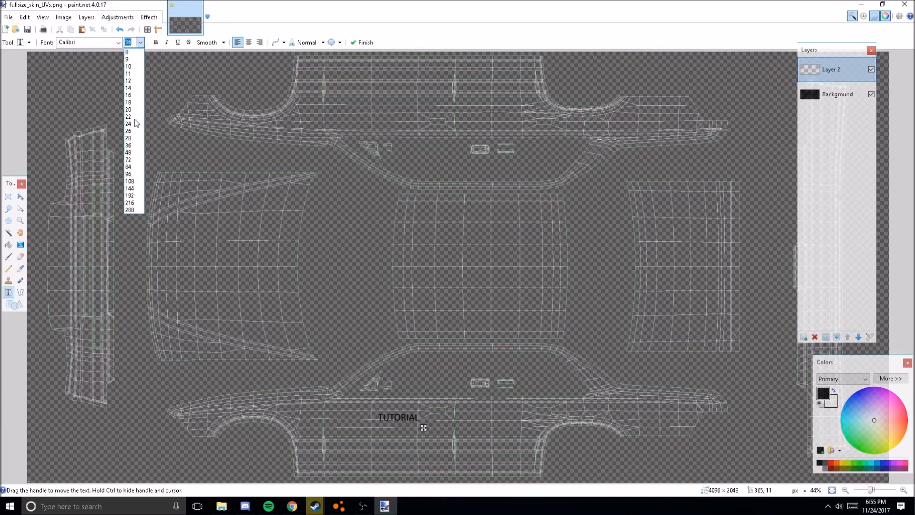
{"action": "left_click", "coordinate": [136, 173]}
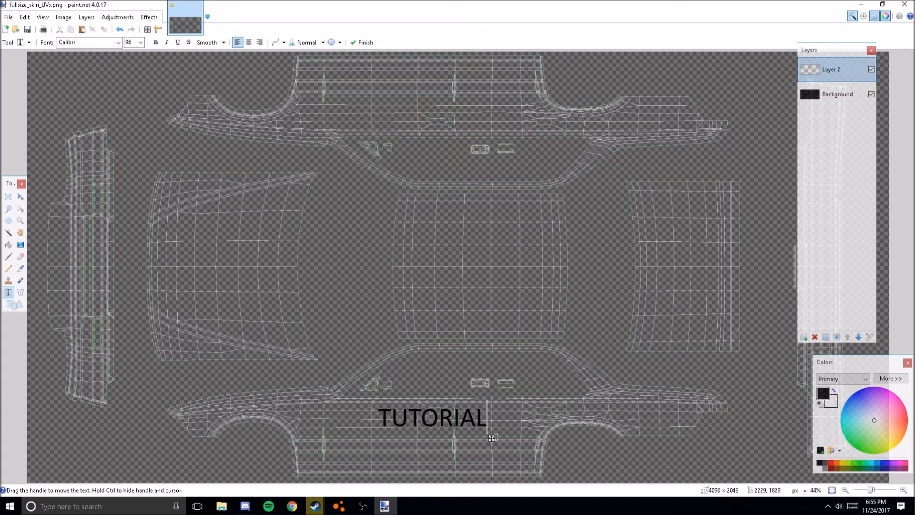
{"action": "left_click_drag", "start_coordinate": [493, 446], "coordinate": [491, 448]}
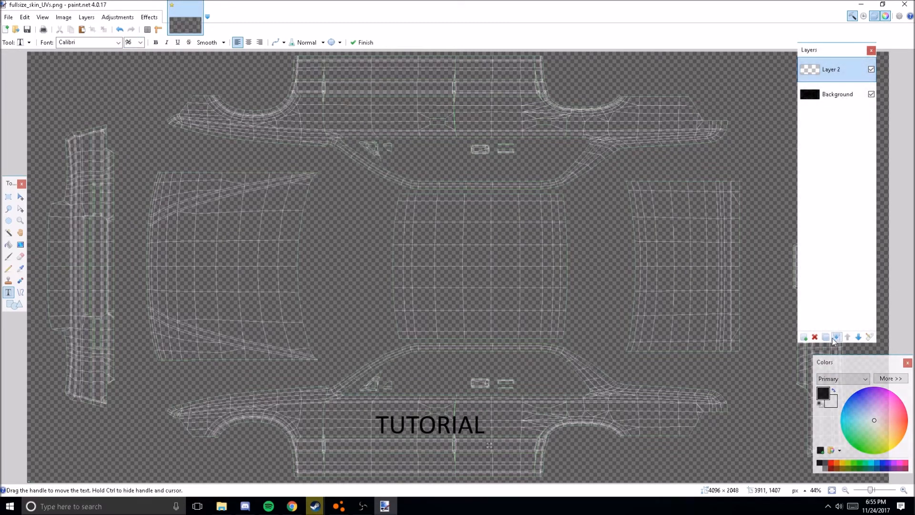
- Duplicate the TUTORIAL text layer and flip the duplicate vertically onto the upper car side
{"action": "left_click", "coordinate": [828, 338]}
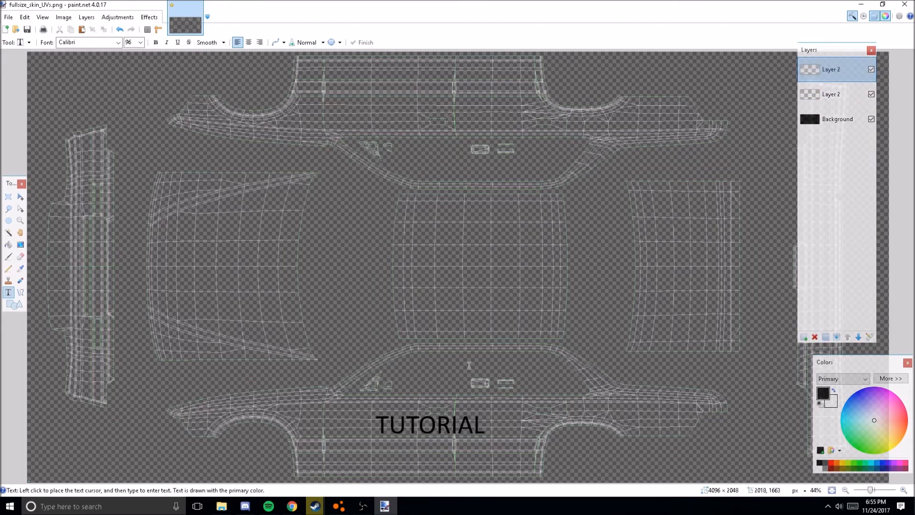
{"action": "left_click", "coordinate": [118, 17]}
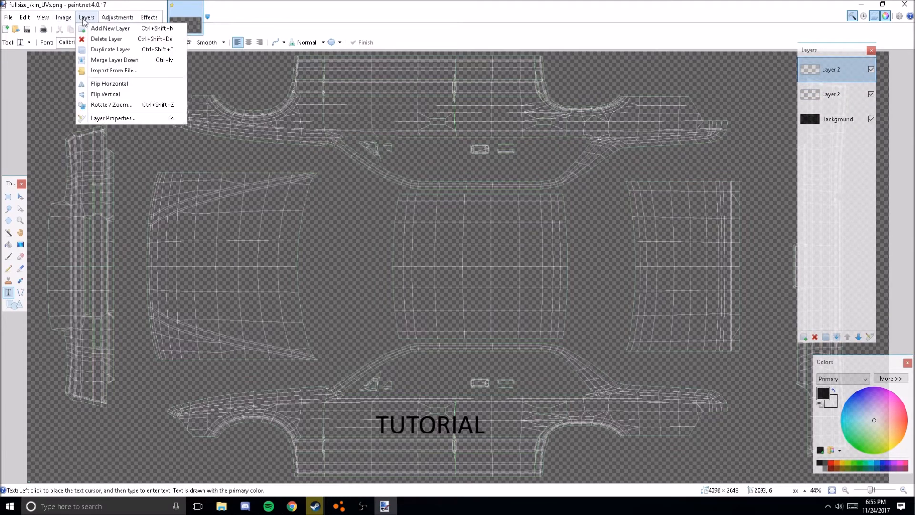
{"action": "left_click", "coordinate": [102, 96]}
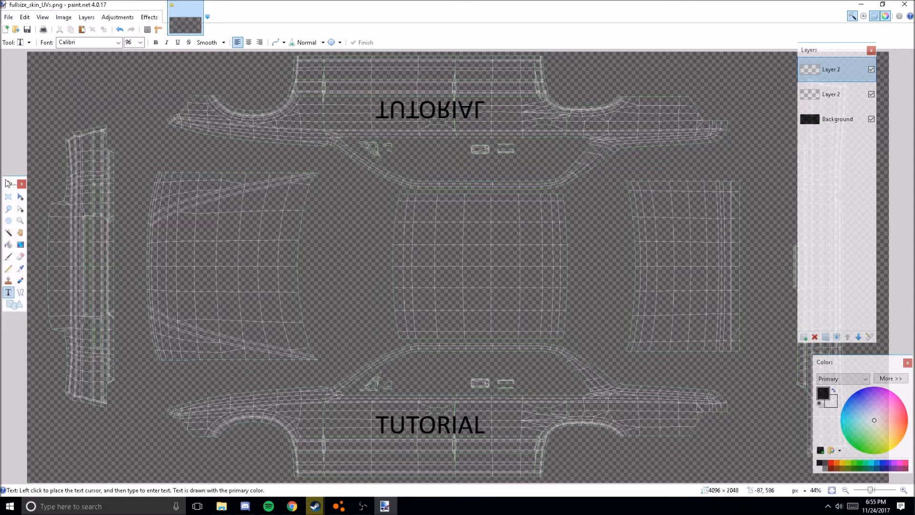
- Select the TUTORIAL text on the upper car side, mirror it horizontally and stretch it to about 505 by 117 px
{"action": "left_click", "coordinate": [9, 196]}
{"action": "left_click_drag", "start_coordinate": [373, 98], "coordinate": [487, 121]}
{"action": "left_click", "coordinate": [21, 196]}
{"action": "mouse_move", "coordinate": [373, 110]}
{"action": "left_mouse_down"}
{"action": "mouse_move", "coordinate": [472, 109]}
{"action": "mouse_move", "coordinate": [370, 126]}
{"action": "left_mouse_up"}
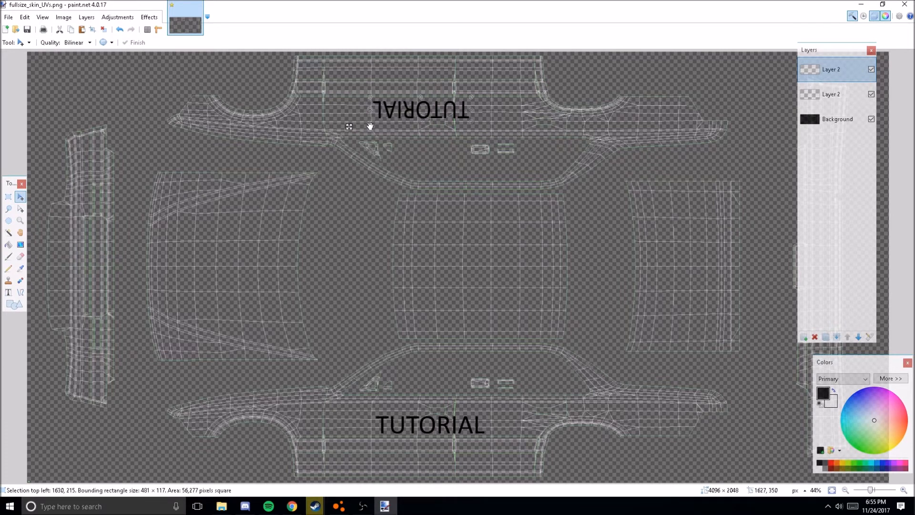
{"action": "left_click_drag", "start_coordinate": [471, 111], "coordinate": [478, 115]}
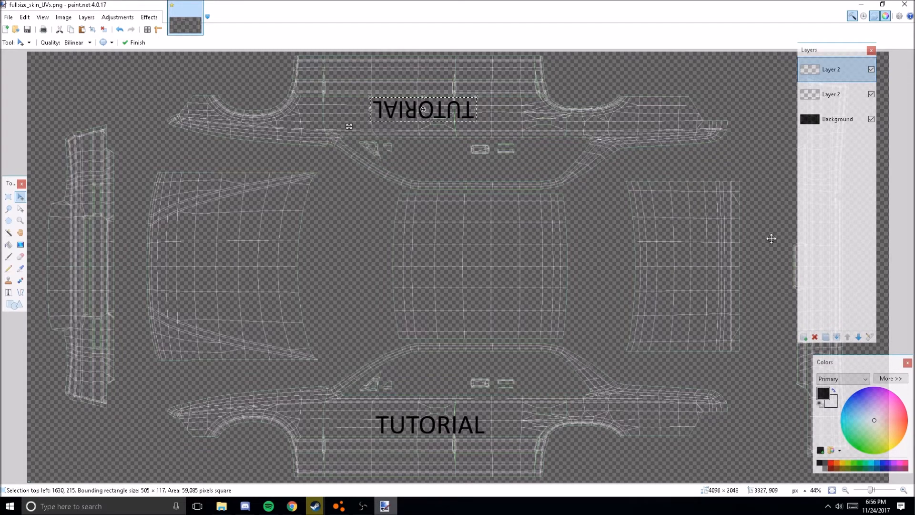
- Set the opacity of the Background UV layer to 0 and deselect the text selection
{"action": "left_click", "coordinate": [856, 126]}
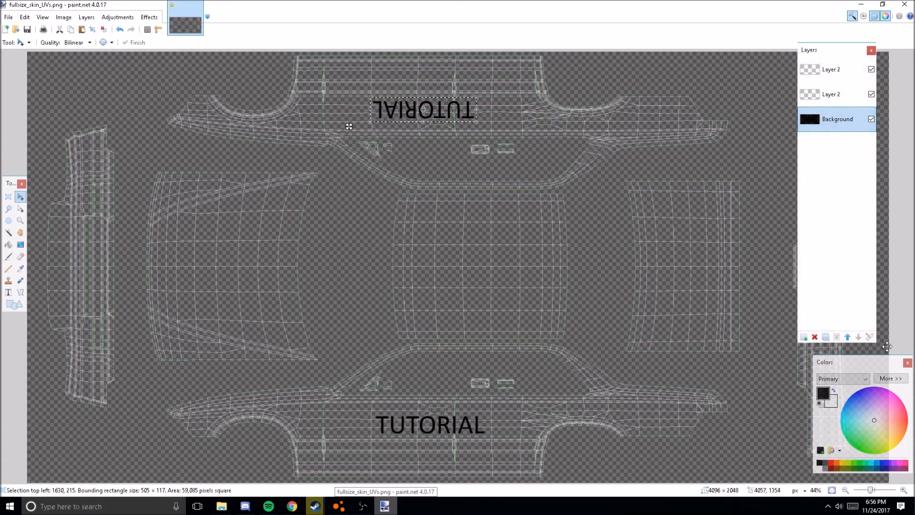
{"action": "left_click", "coordinate": [869, 337]}
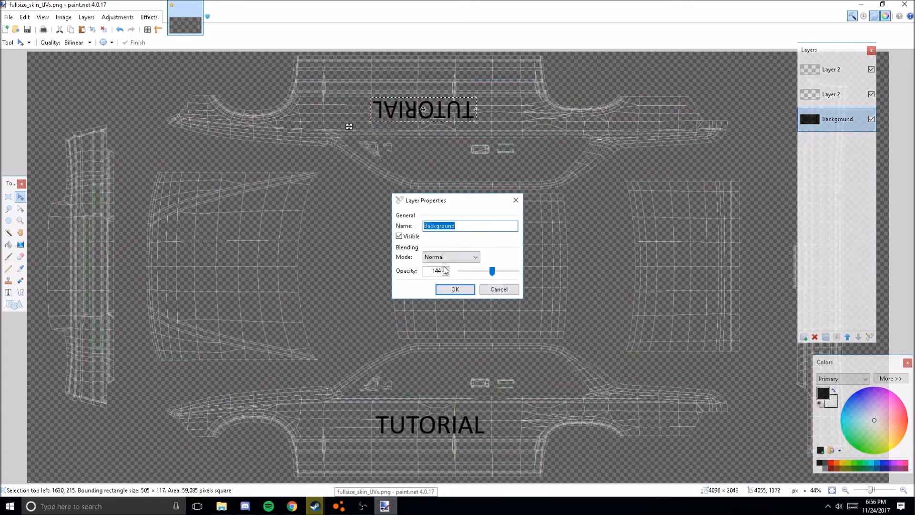
{"action": "left_click_drag", "start_coordinate": [489, 272], "coordinate": [463, 258]}
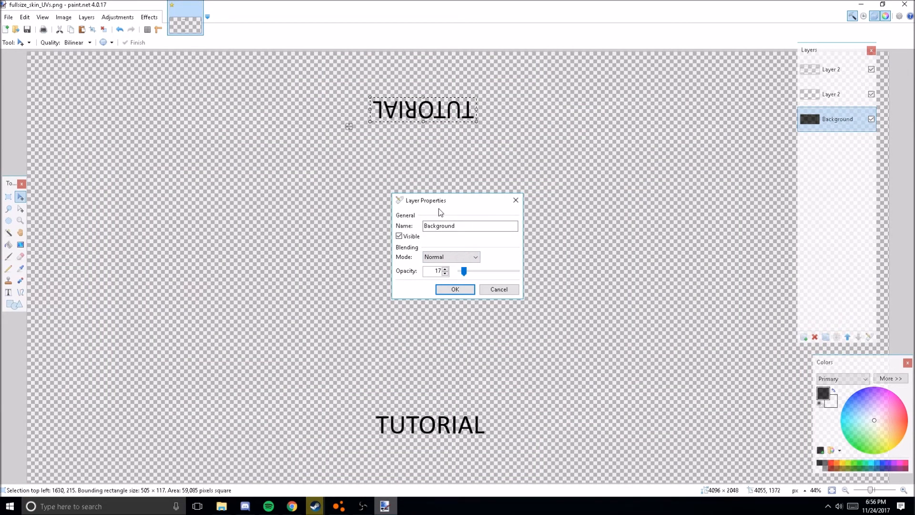
{"action": "left_click", "coordinate": [461, 272]}
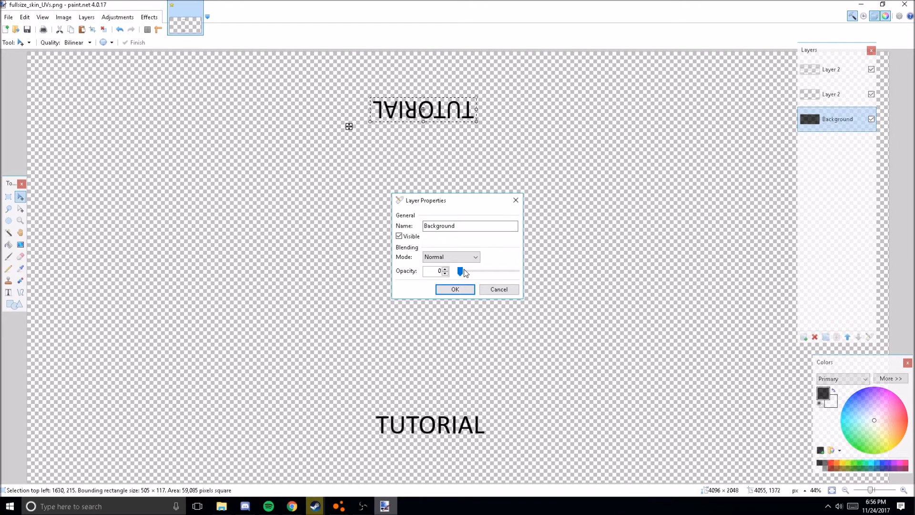
{"action": "left_click", "coordinate": [469, 291]}
{"action": "key", "text": "ctrl+d"}
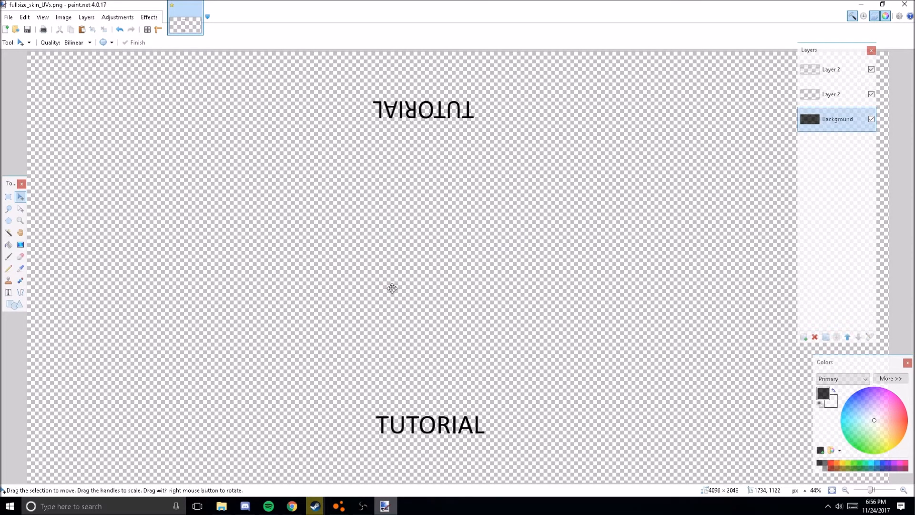
- Start saving the image as a new file with DirectDraw Surface (DDS) as the file type
{"action": "left_click", "coordinate": [6, 29]}
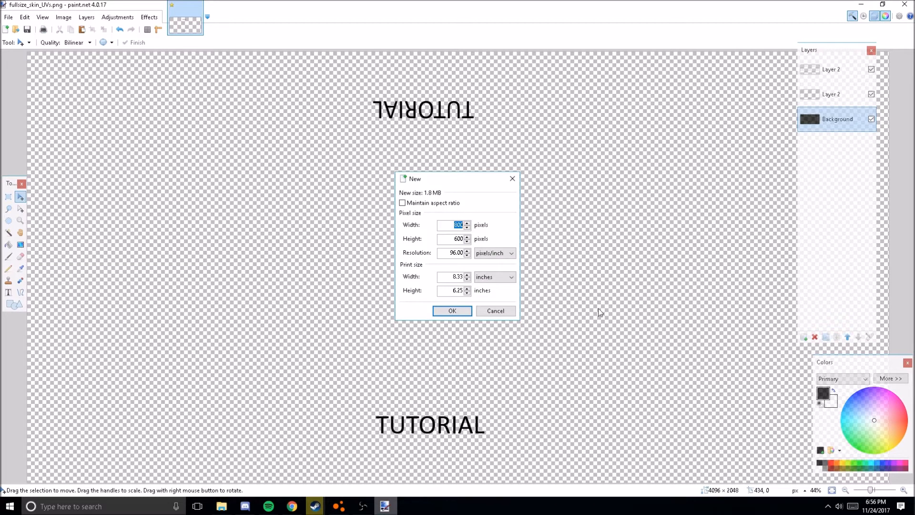
{"action": "left_click", "coordinate": [495, 311]}
{"action": "left_click", "coordinate": [8, 17]}
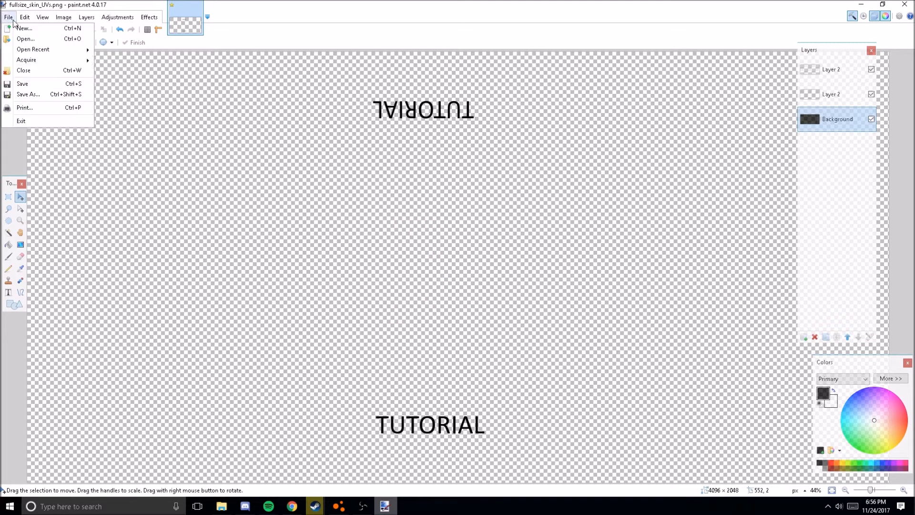
{"action": "left_click", "coordinate": [30, 95]}
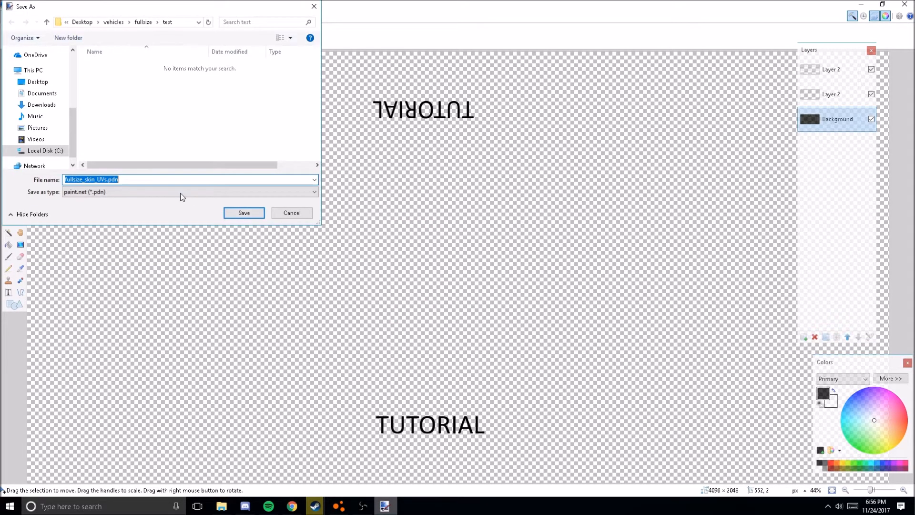
{"action": "left_click", "coordinate": [177, 192]}
{"action": "left_click", "coordinate": [174, 250]}
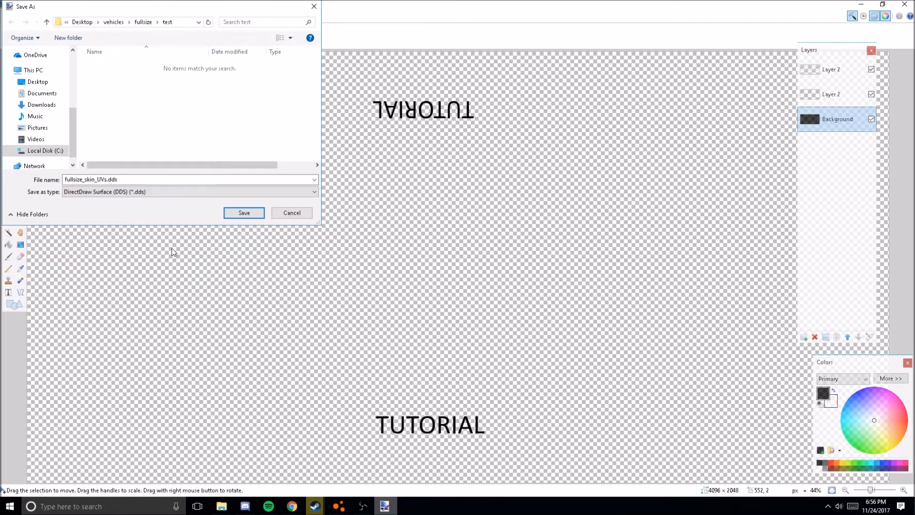
- Set the name of the DDS file to test
{"action": "double_click", "coordinate": [146, 181]}
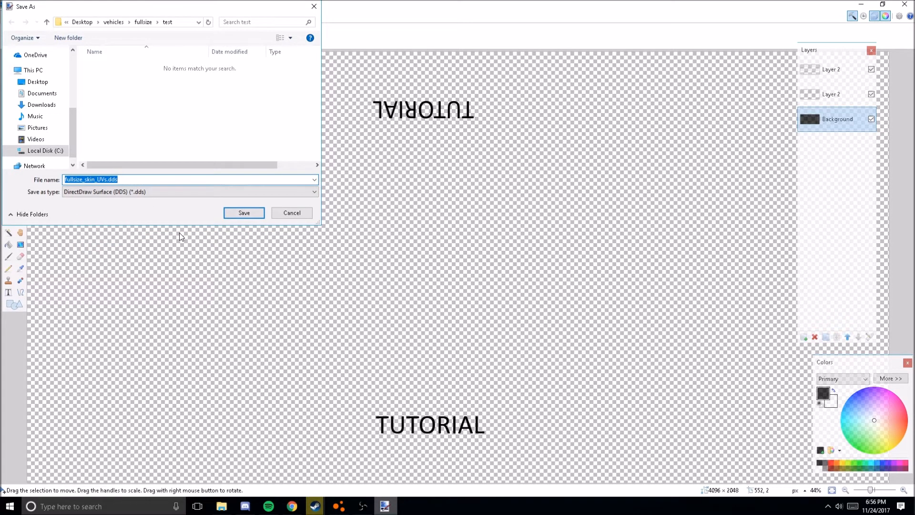
{"action": "type", "text": "TEST"}
{"action": "key", "text": "BackSpace"}
{"action": "key", "text": "BackSpace"}
{"action": "key", "text": "BackSpace"}
{"action": "key", "text": "BackSpace"}
{"action": "type", "text": "test"}
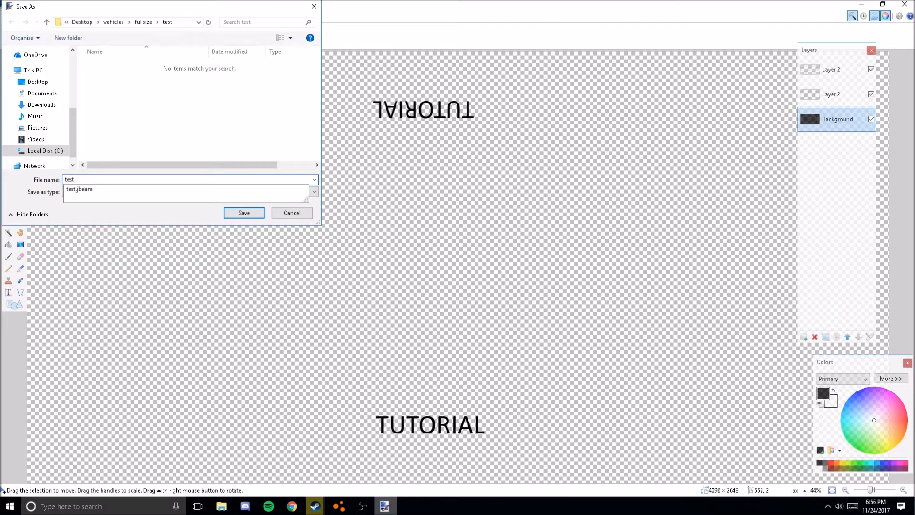
{"action": "left_click", "coordinate": [120, 208]}
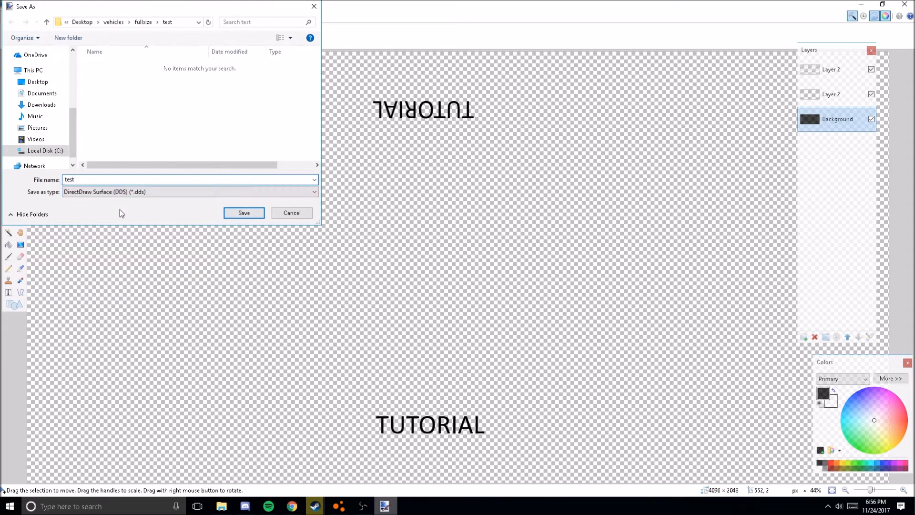
- Save the DDS file in the Desktop folder vehicles > fullsize > test, flattening the image
{"action": "left_click", "coordinate": [38, 81]}
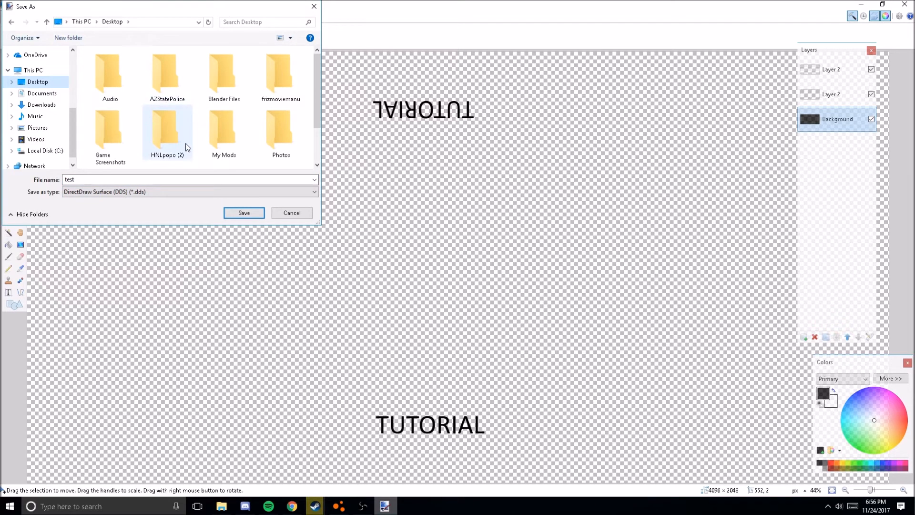
{"action": "scroll", "coordinate": [184, 154], "scroll_direction": "down", "scroll_amount": 1}
{"action": "double_click", "coordinate": [222, 143]}
{"action": "double_click", "coordinate": [154, 67]}
{"action": "double_click", "coordinate": [154, 66]}
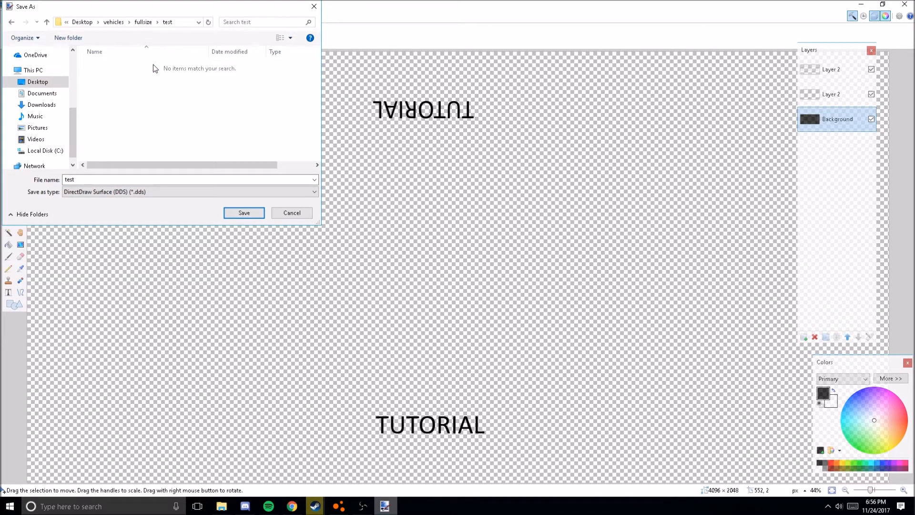
{"action": "left_click", "coordinate": [236, 213]}
{"action": "left_click", "coordinate": [300, 253]}
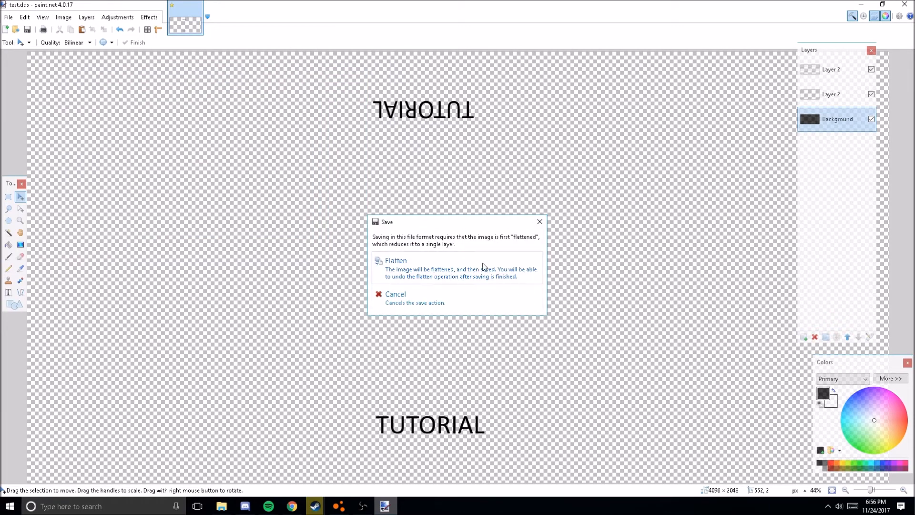
{"action": "left_click", "coordinate": [483, 265]}
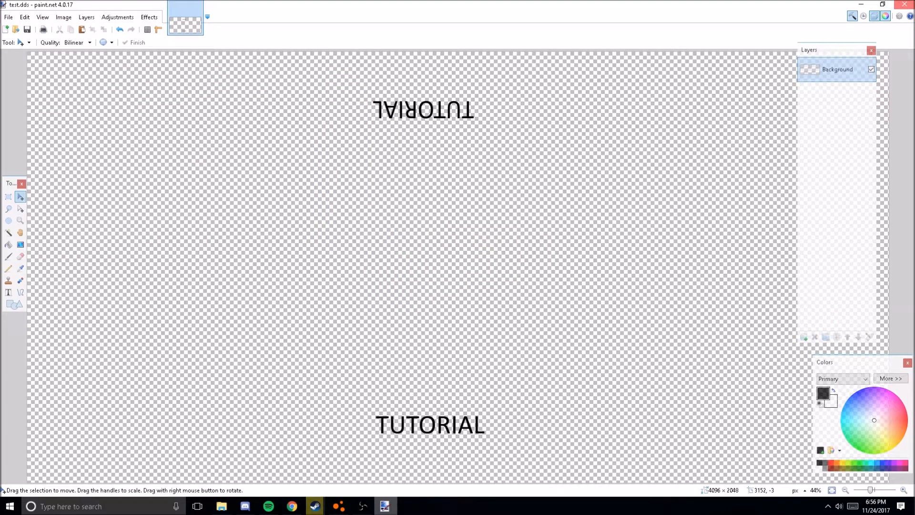
- Close the image editor and delete fullsize_skin_UVs.png from the test folder
{"action": "left_click", "coordinate": [904, 4]}
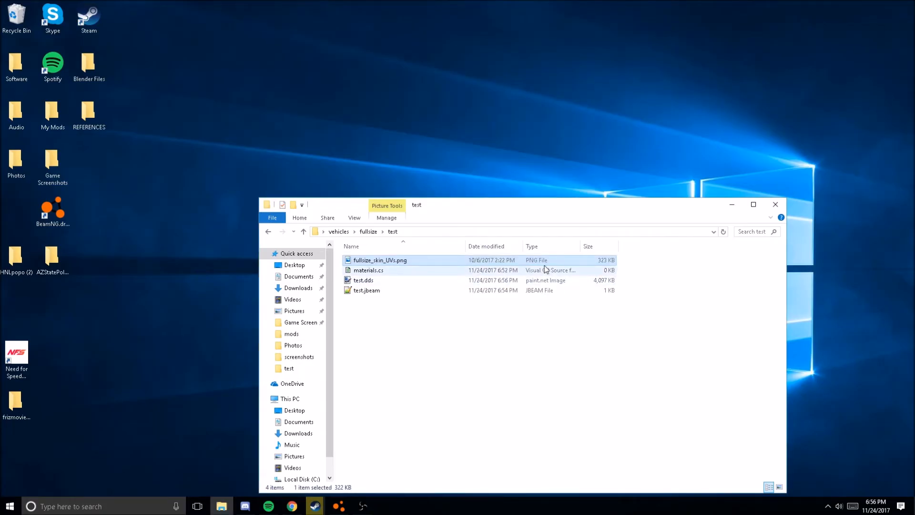
{"action": "key", "text": "Delete"}
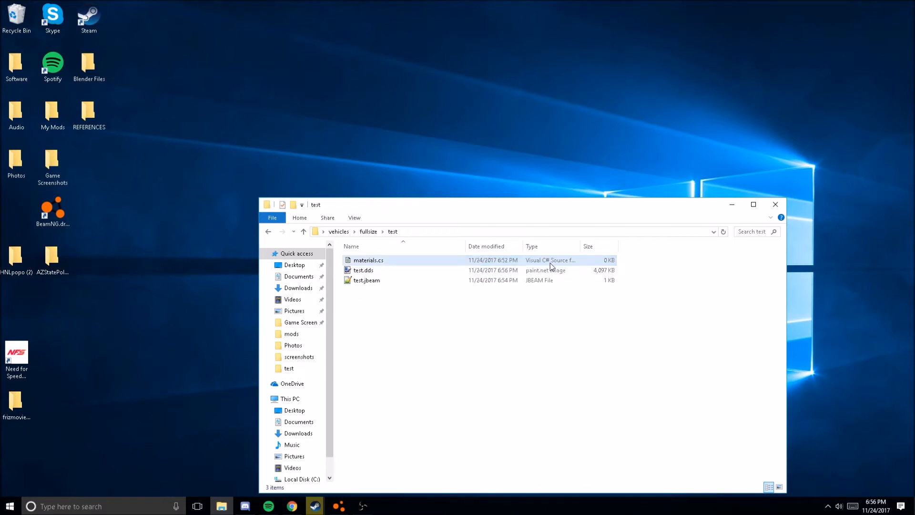
{"action": "left_click", "coordinate": [434, 269]}
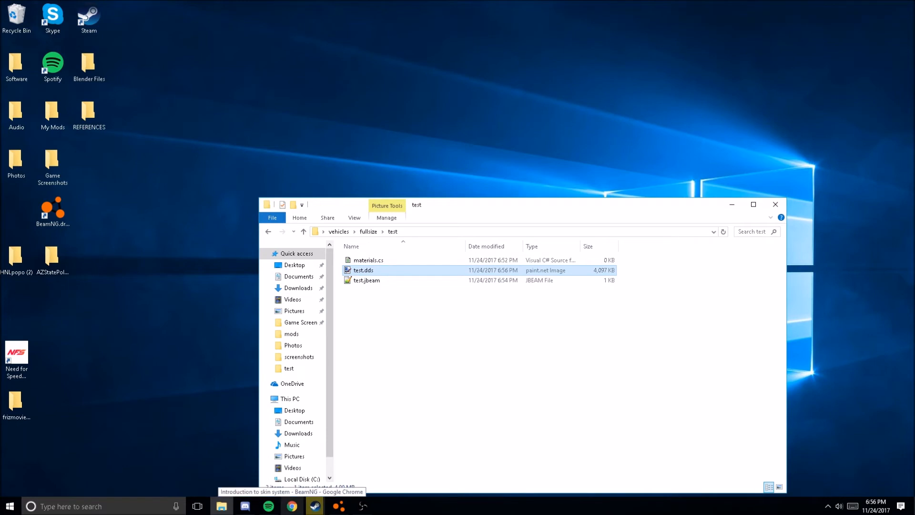
- Copy the whole New Material code block from the BeamNG wiki's skin system page in Chrome
{"action": "left_click", "coordinate": [293, 506]}
{"action": "scroll", "coordinate": [282, 293], "scroll_direction": "down", "scroll_amount": 3}
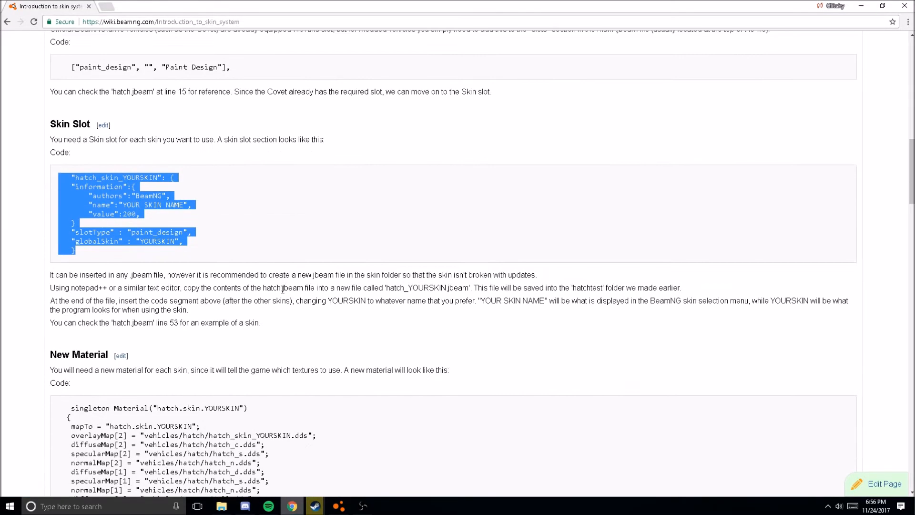
{"action": "scroll", "coordinate": [132, 35], "scroll_direction": "down", "scroll_amount": 1}
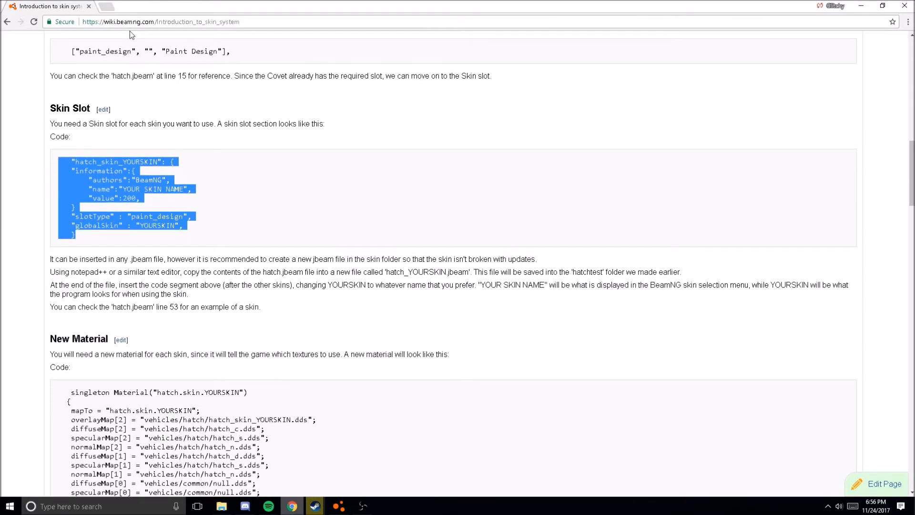
{"action": "scroll", "coordinate": [130, 31], "scroll_direction": "down", "scroll_amount": 4}
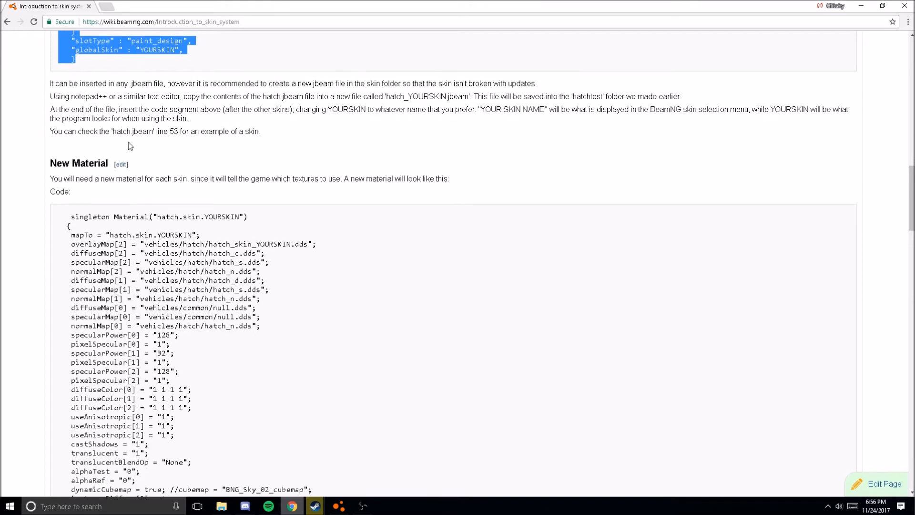
{"action": "scroll", "coordinate": [122, 124], "scroll_direction": "up", "scroll_amount": 3}
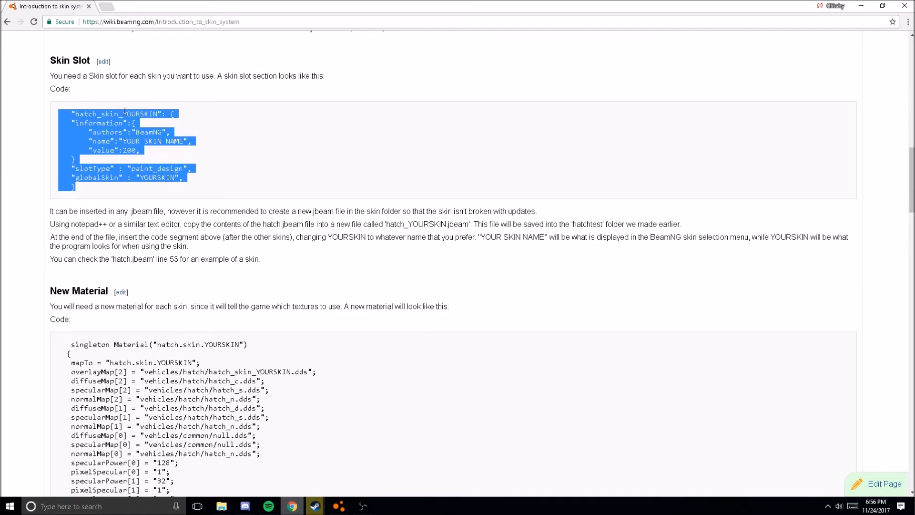
{"action": "scroll", "coordinate": [124, 112], "scroll_direction": "down", "scroll_amount": 3}
{"action": "left_click_drag", "start_coordinate": [75, 185], "coordinate": [232, 389]}
{"action": "scroll", "coordinate": [195, 329], "scroll_direction": "down", "scroll_amount": 2}
{"action": "right_click", "coordinate": [231, 389]}
{"action": "left_click", "coordinate": [250, 396]}
- Open materials.cs from the test folder in Notepad++ and paste the copied material code into it
{"action": "left_click", "coordinate": [315, 504]}
{"action": "left_click", "coordinate": [409, 261]}
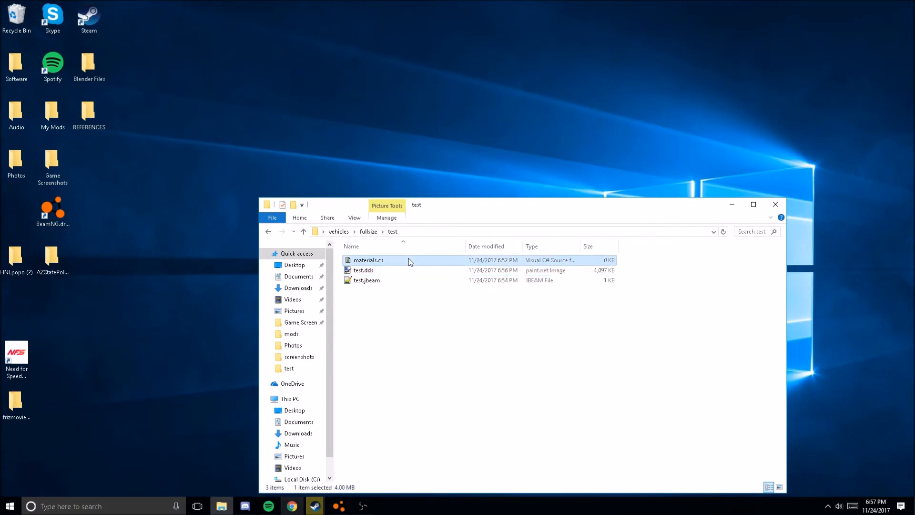
{"action": "right_click", "coordinate": [409, 261]}
{"action": "left_click", "coordinate": [441, 308]}
{"action": "key", "text": "ctrl+v"}
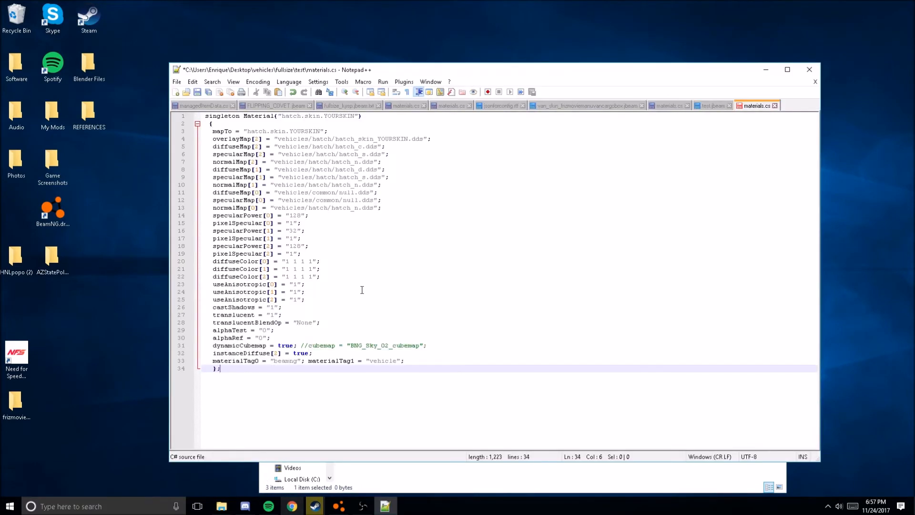
- Replace YOURSKIN with test in the singleton Material name and in the mapTo value
{"action": "double_click", "coordinate": [339, 115]}
{"action": "type", "text": "teszt"}
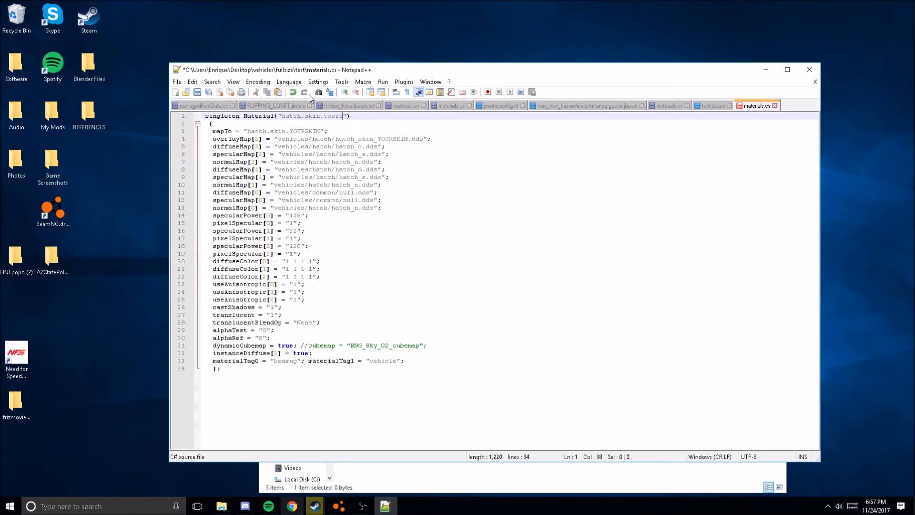
{"action": "type", "text": "t"}
{"action": "double_click", "coordinate": [295, 133]}
{"action": "type", "text": "test"}
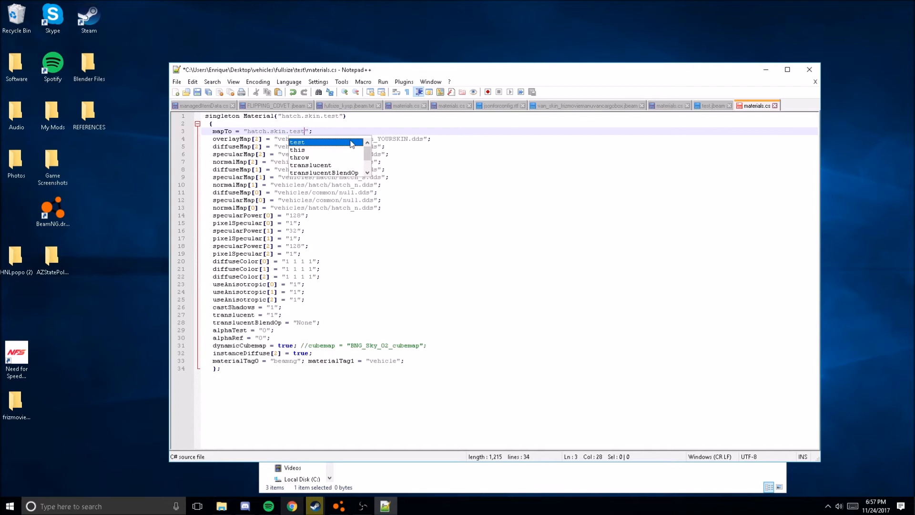
{"action": "left_click", "coordinate": [405, 139]}
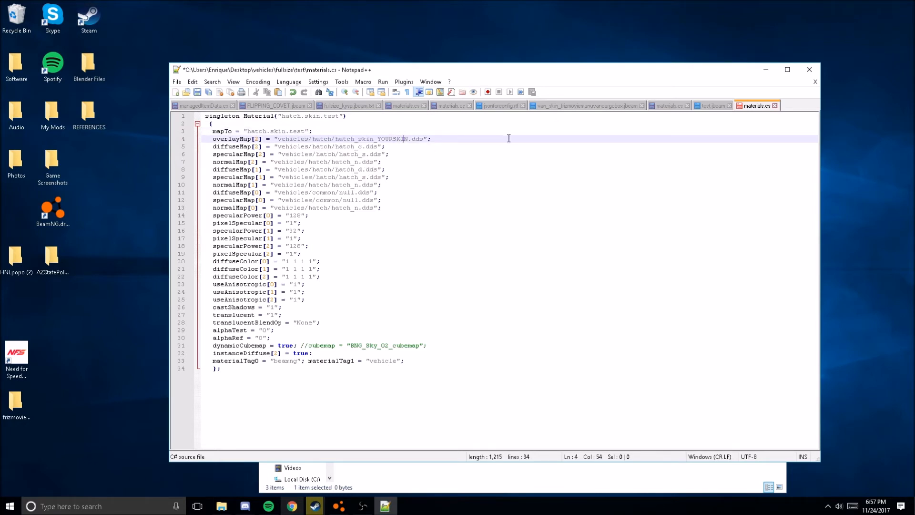
{"action": "left_click_drag", "start_coordinate": [505, 137], "coordinate": [201, 140]}
{"action": "left_click", "coordinate": [263, 133]}
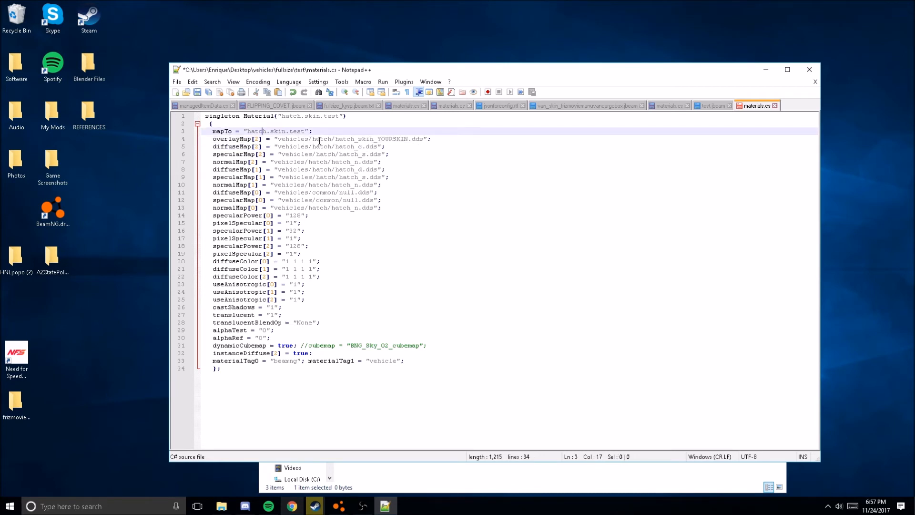
- Replace all occurrences of hatch with fullsize in materials.cs
{"action": "left_click", "coordinate": [260, 132]}
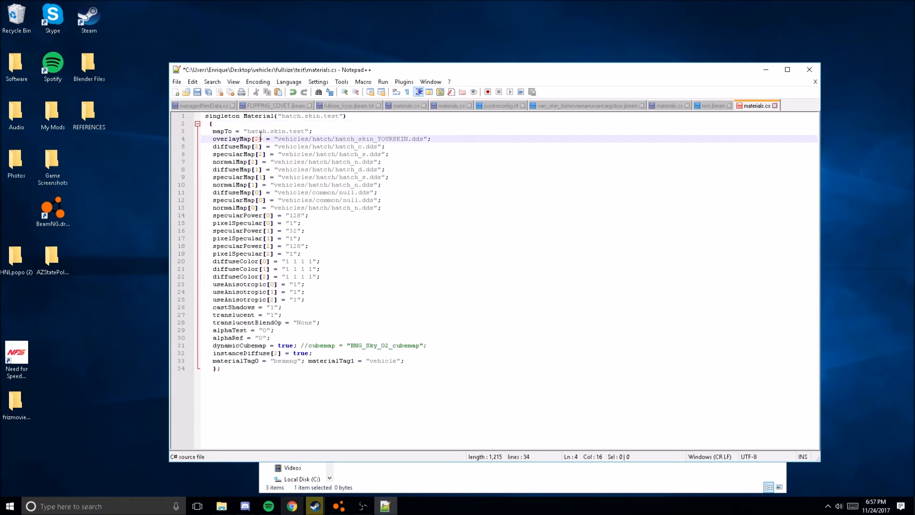
{"action": "double_click", "coordinate": [260, 132]}
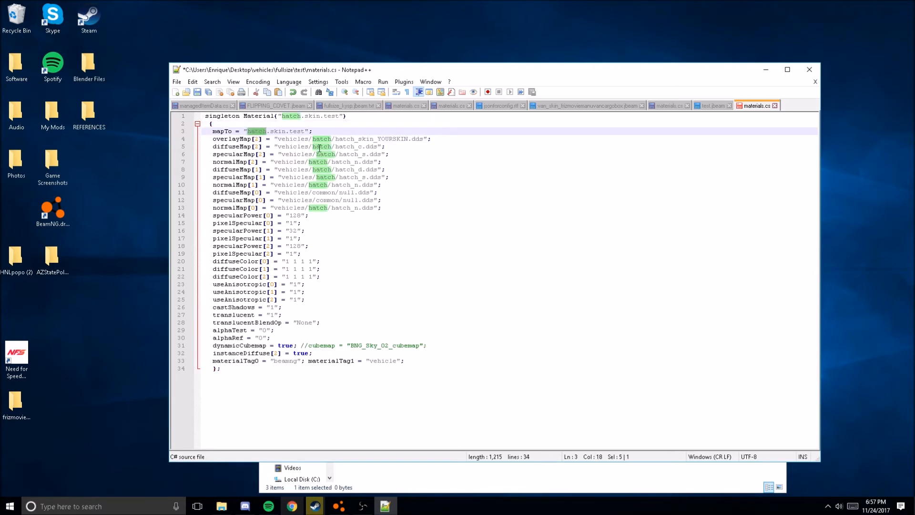
{"action": "key", "text": "ctrl+f"}
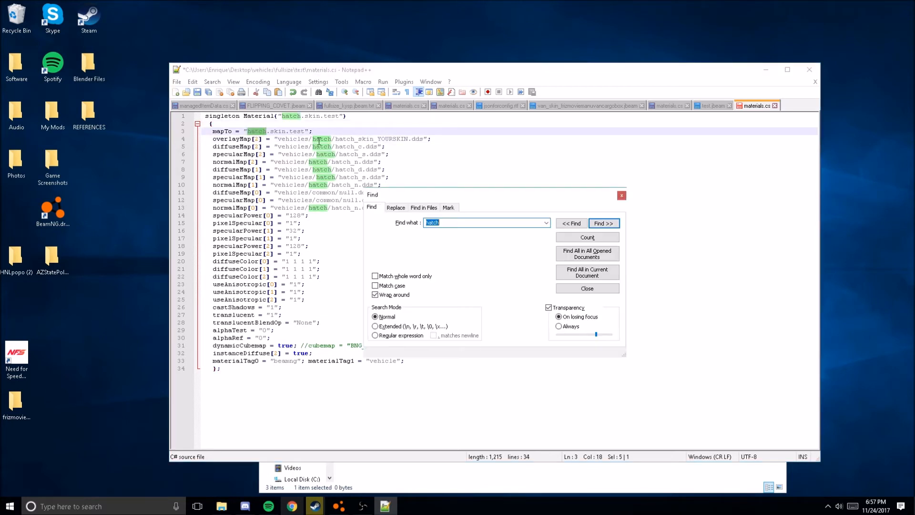
{"action": "left_click", "coordinate": [396, 207]}
{"action": "left_click", "coordinate": [447, 233]}
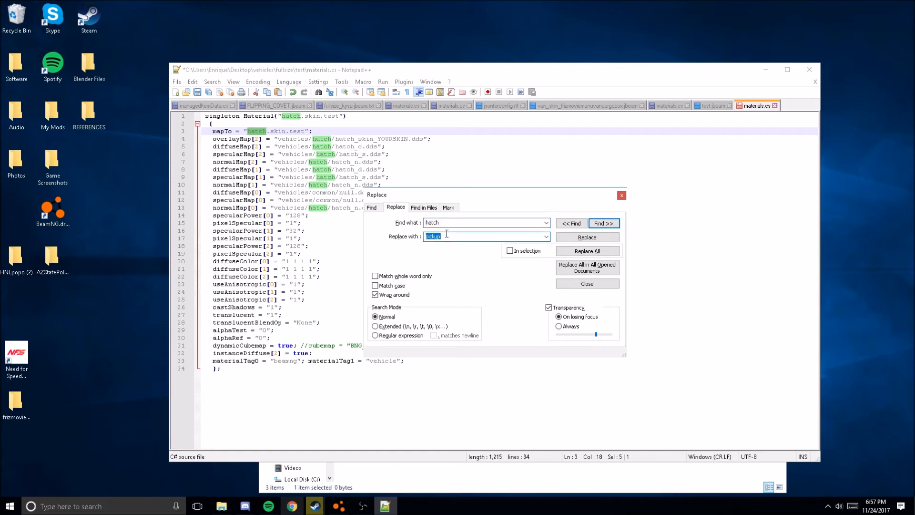
{"action": "type", "text": "fullsize"}
{"action": "left_click", "coordinate": [587, 251]}
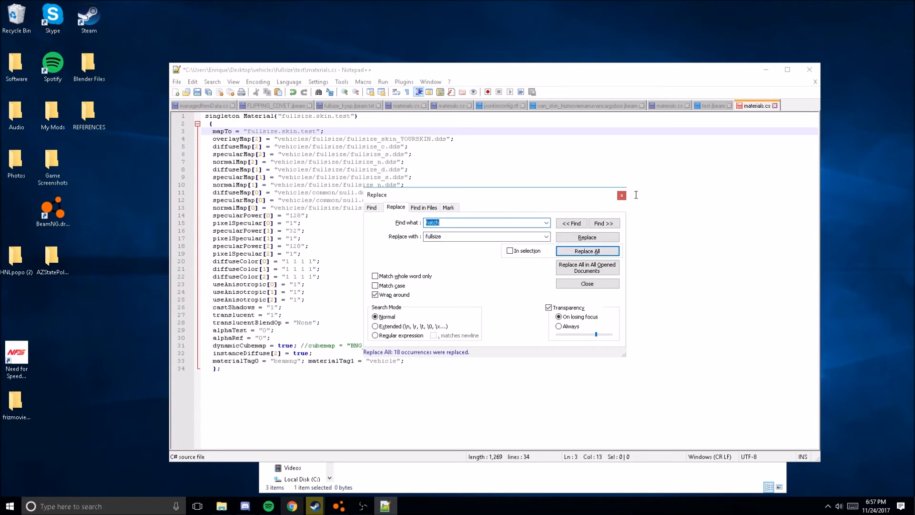
{"action": "left_click", "coordinate": [622, 196]}
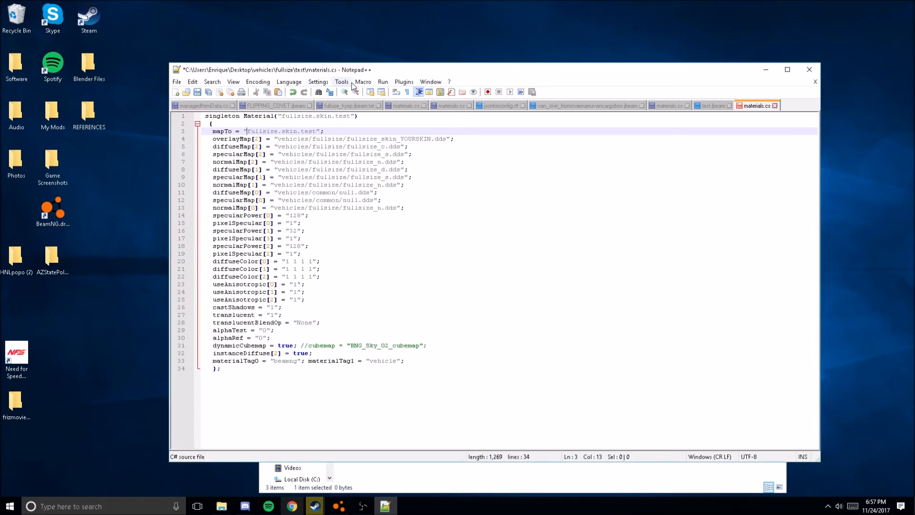
- Insert the test subfolder after vehicles/fullsize/ in the overlayMap[2] path of materials.cs
{"action": "left_click_drag", "start_coordinate": [342, 138], "coordinate": [437, 140]}
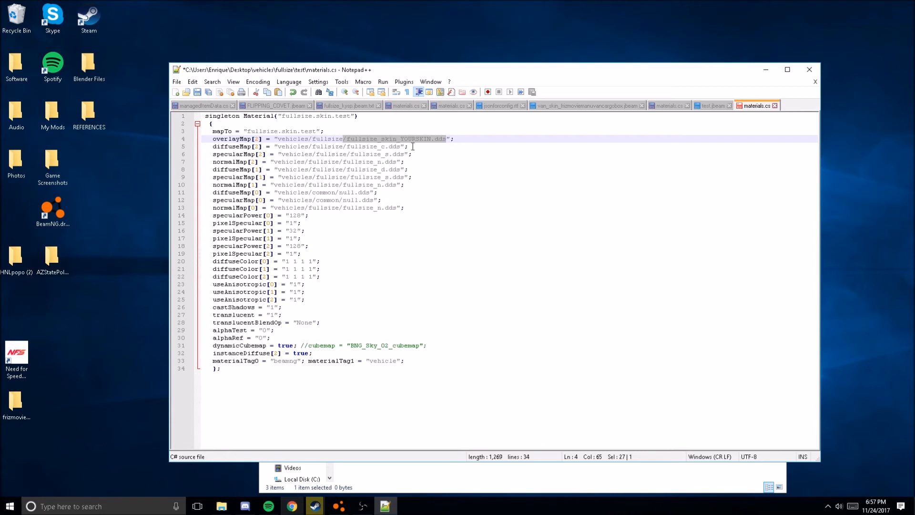
{"action": "left_click", "coordinate": [343, 141]}
{"action": "left_click_drag", "start_coordinate": [248, 139], "coordinate": [435, 140]}
{"action": "left_click", "coordinate": [417, 131]}
{"action": "left_click_drag", "start_coordinate": [537, 78], "coordinate": [544, 270]}
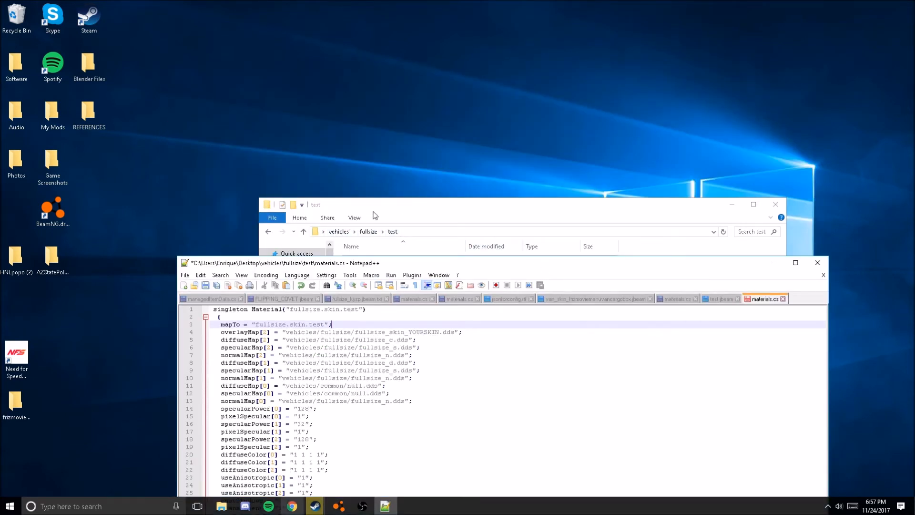
{"action": "left_click", "coordinate": [304, 333]}
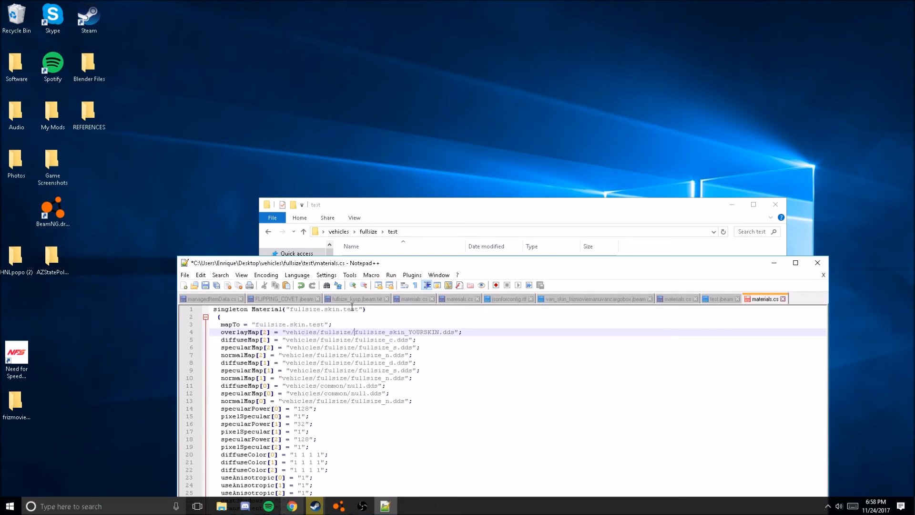
{"action": "type", "text": "/test"}
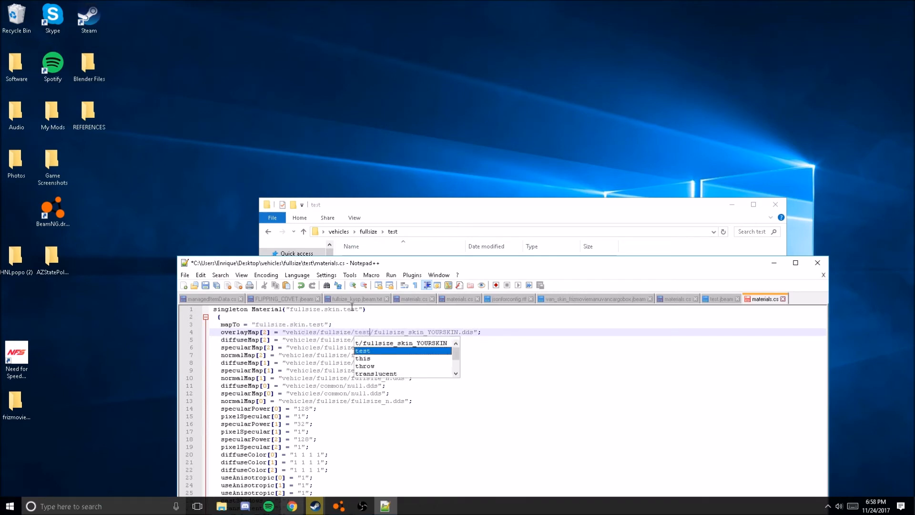
- Replace the fullsize_skin_YOURSKIN file name in overlayMap[2] so the path reads vehicles/fullsize/test/test.dds
{"action": "left_click_drag", "start_coordinate": [374, 332], "coordinate": [458, 334]}
{"action": "left_click_drag", "start_coordinate": [637, 258], "coordinate": [640, 349]}
{"action": "left_click_drag", "start_coordinate": [427, 355], "coordinate": [424, 260]}
{"action": "type", "text": "test/t"}
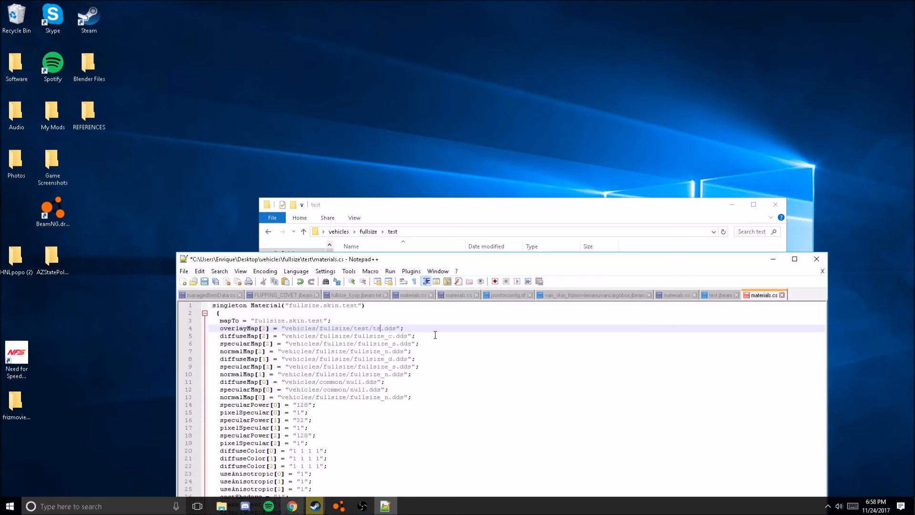
{"action": "type", "text": "est"}
{"action": "key", "text": "Escape"}
{"action": "key", "text": "Down"}
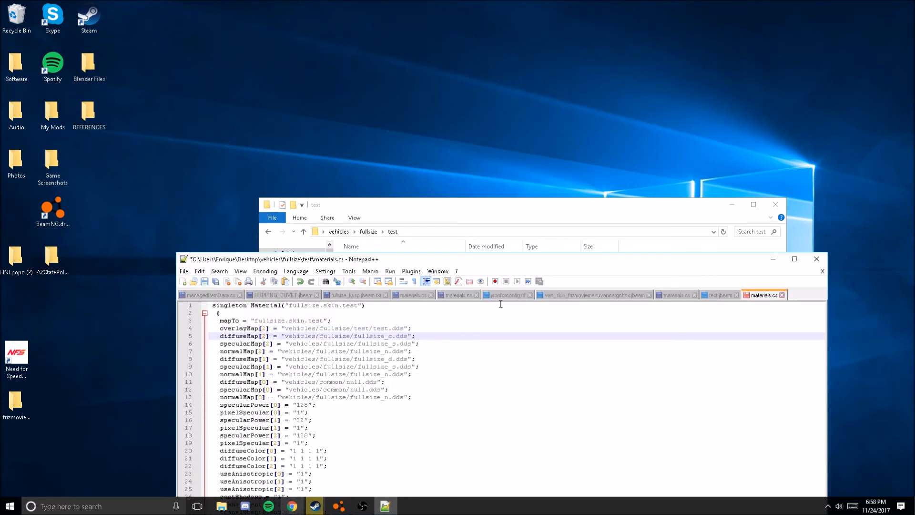
- Save materials.cs, and close Notepad++ and the test folder window
{"action": "left_click", "coordinate": [385, 353]}
{"action": "left_click_drag", "start_coordinate": [634, 265], "coordinate": [630, 144]}
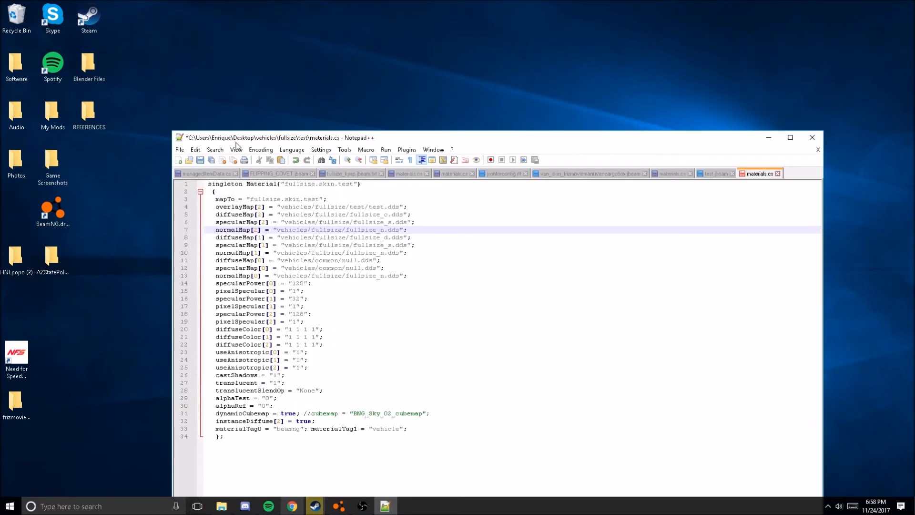
{"action": "left_click", "coordinate": [201, 160]}
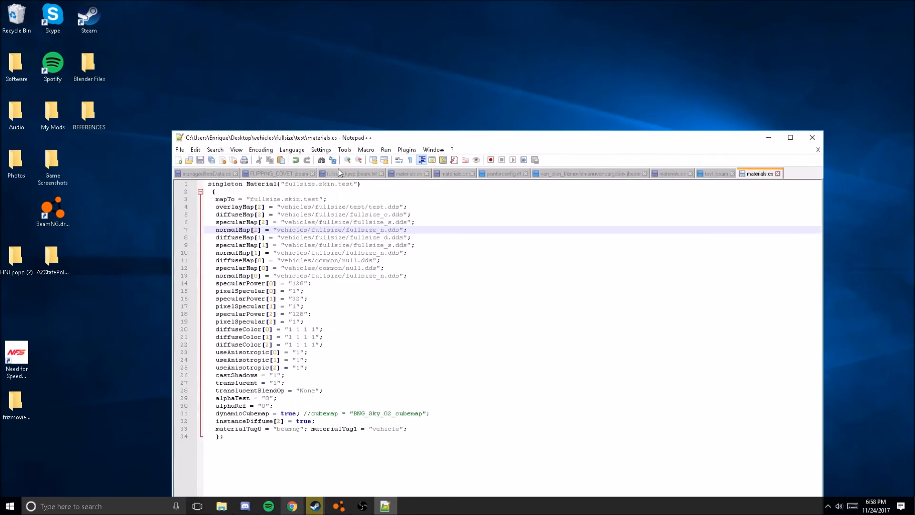
{"action": "left_click", "coordinate": [814, 137]}
{"action": "left_click", "coordinate": [772, 207]}
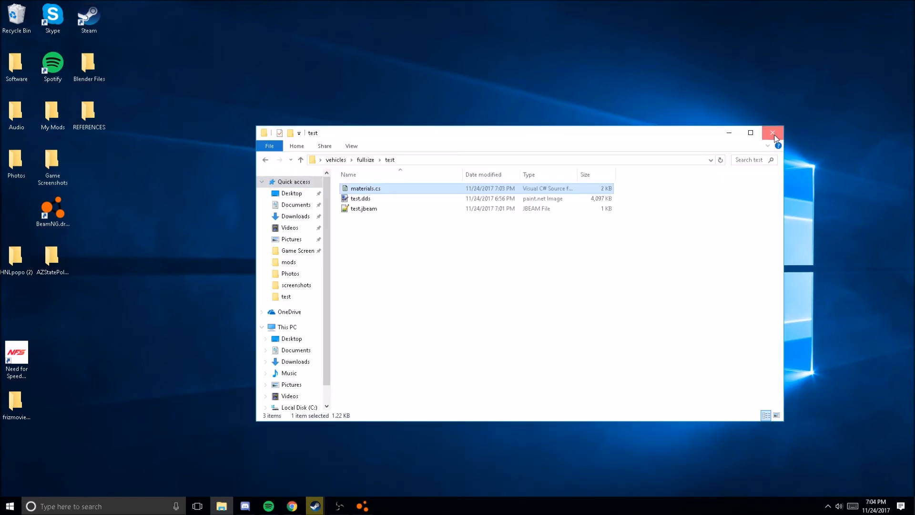
{"action": "left_click", "coordinate": [773, 134]}
{"action": "right_click", "coordinate": [455, 365]}
{"action": "right_click", "coordinate": [460, 347]}
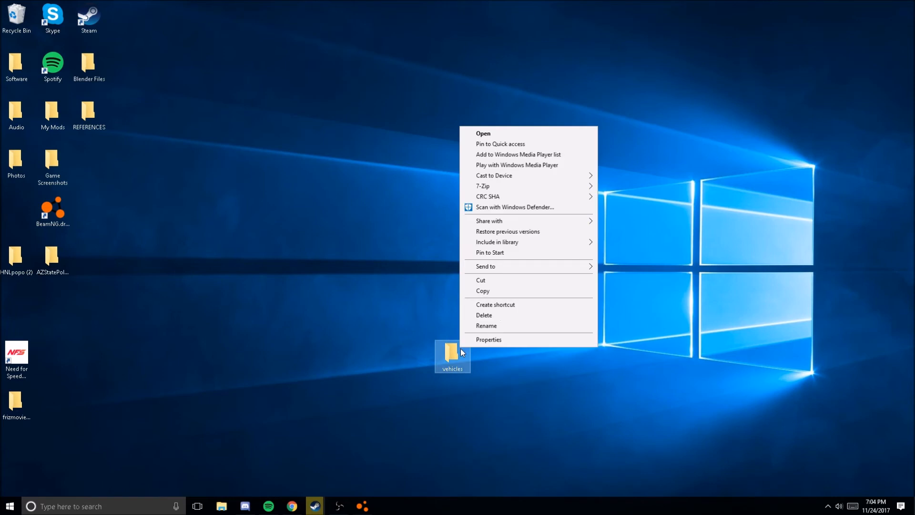
{"action": "mouse_move", "coordinate": [525, 270]}
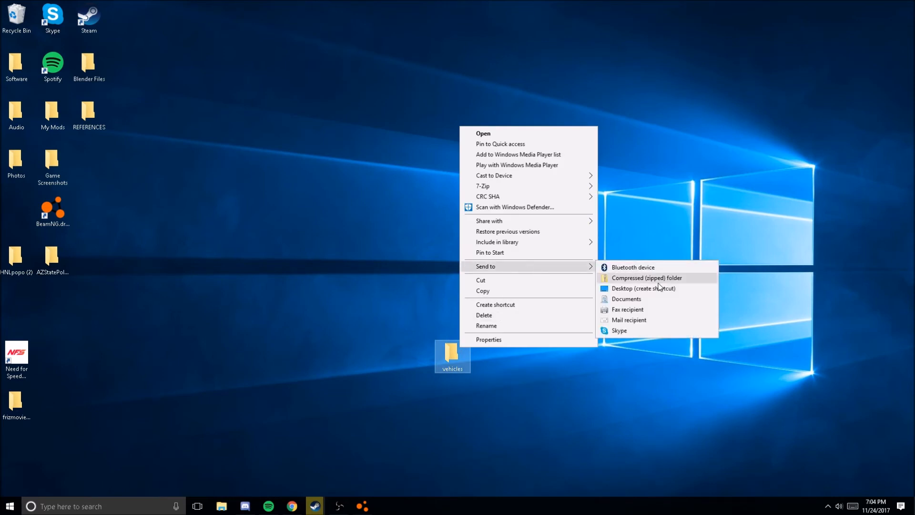
{"action": "left_click", "coordinate": [636, 288]}
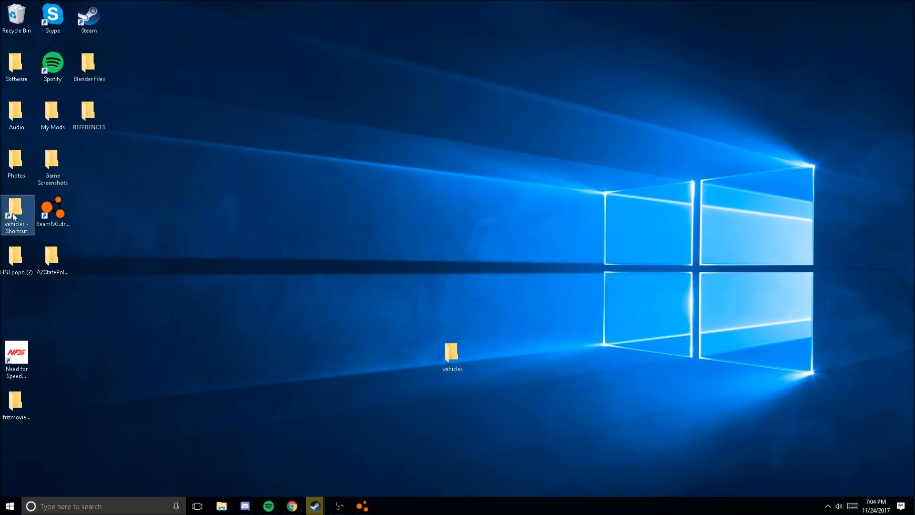
{"action": "key", "text": "Delete"}
- Compress the vehicles folder on the desktop into a zip archive named TEST.zip
{"action": "right_click", "coordinate": [447, 356]}
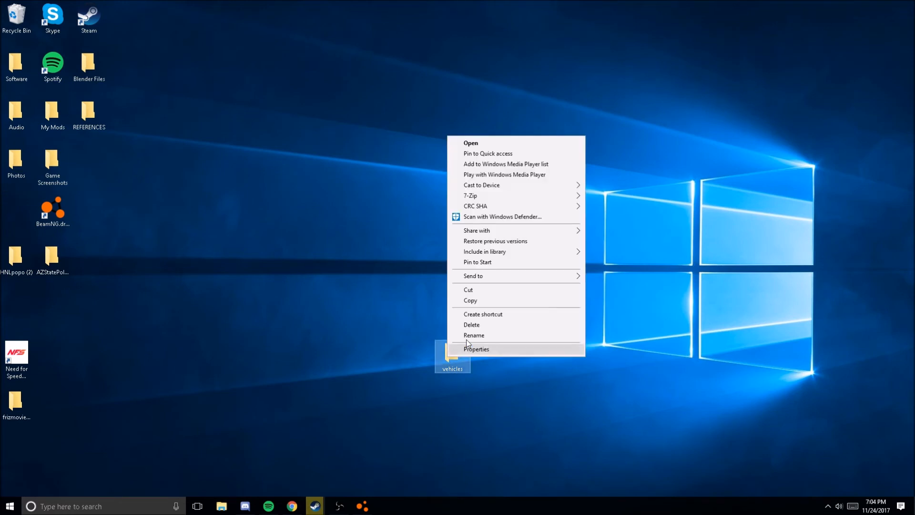
{"action": "mouse_move", "coordinate": [519, 282]}
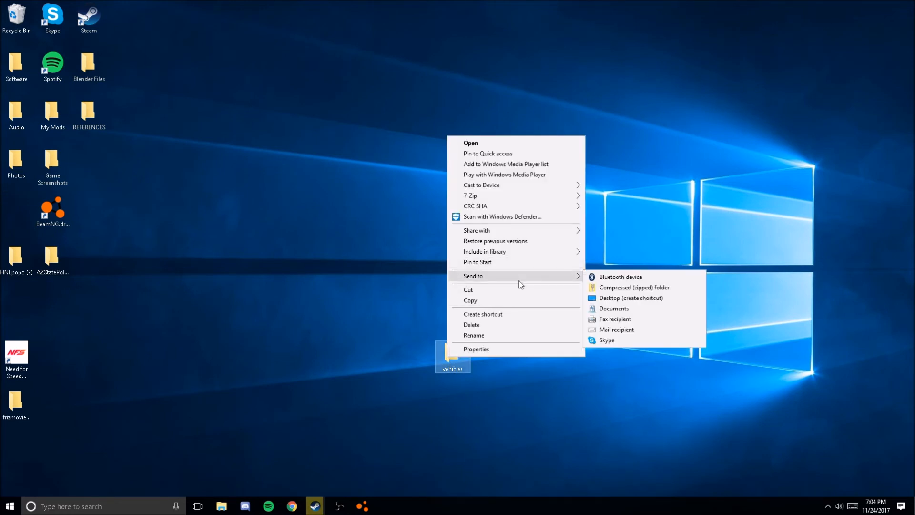
{"action": "left_click", "coordinate": [620, 287]}
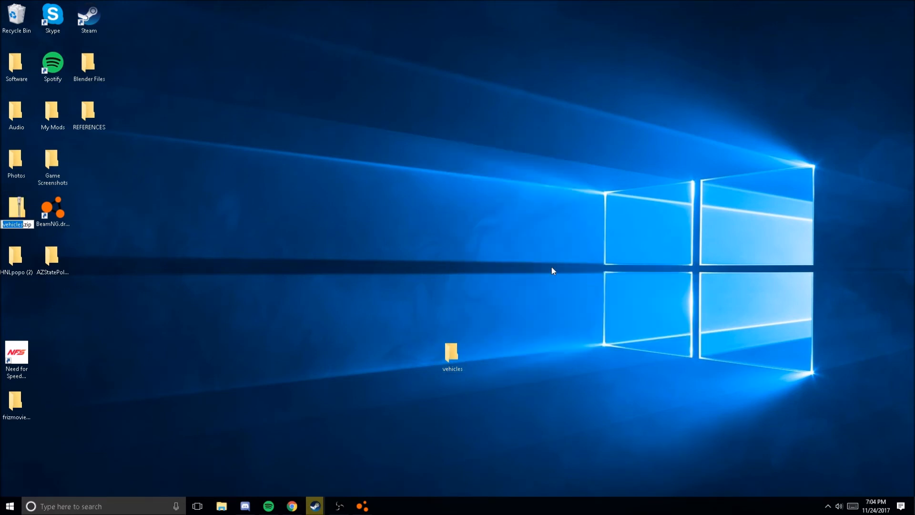
{"action": "type", "text": "TEST"}
{"action": "key", "text": "Return"}
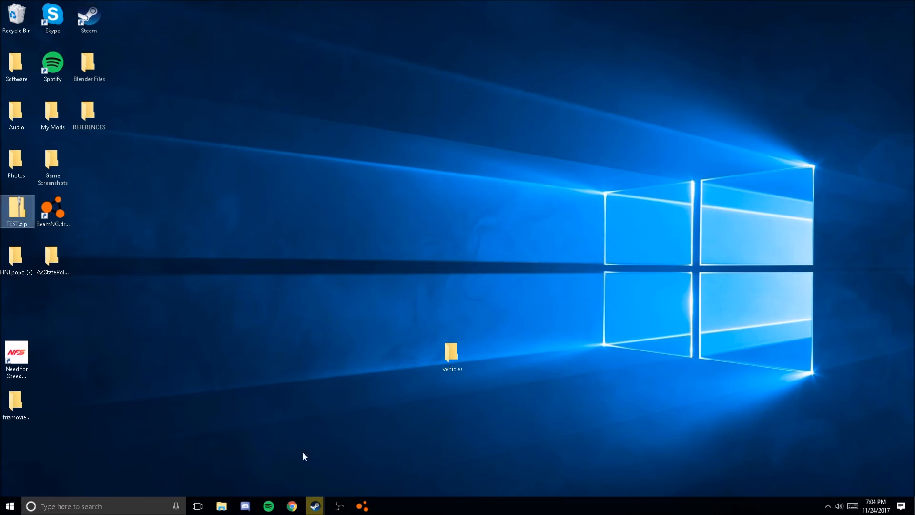
- Open the BeamNG.drive mods folder in File Explorer and try to move TEST.zip into it, replacing the existing copy
{"action": "left_click", "coordinate": [222, 505]}
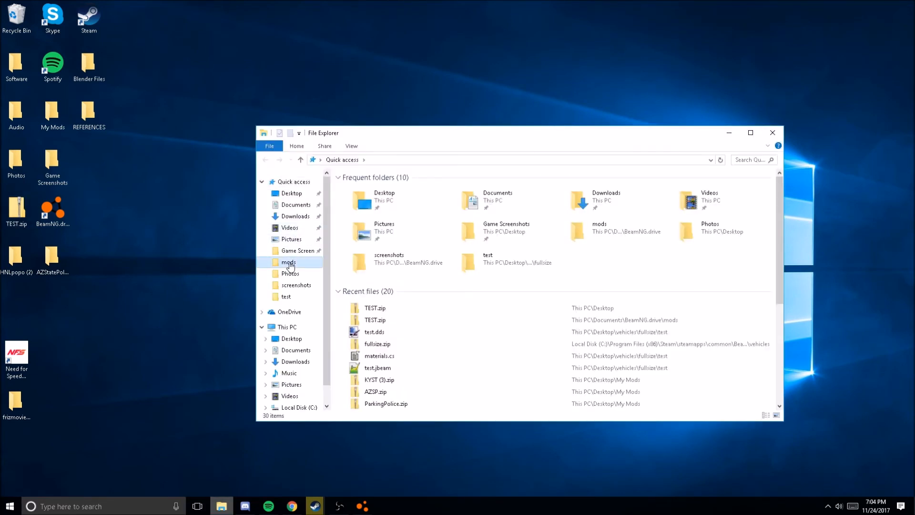
{"action": "left_click", "coordinate": [290, 265]}
{"action": "left_click_drag", "start_coordinate": [17, 210], "coordinate": [289, 262]}
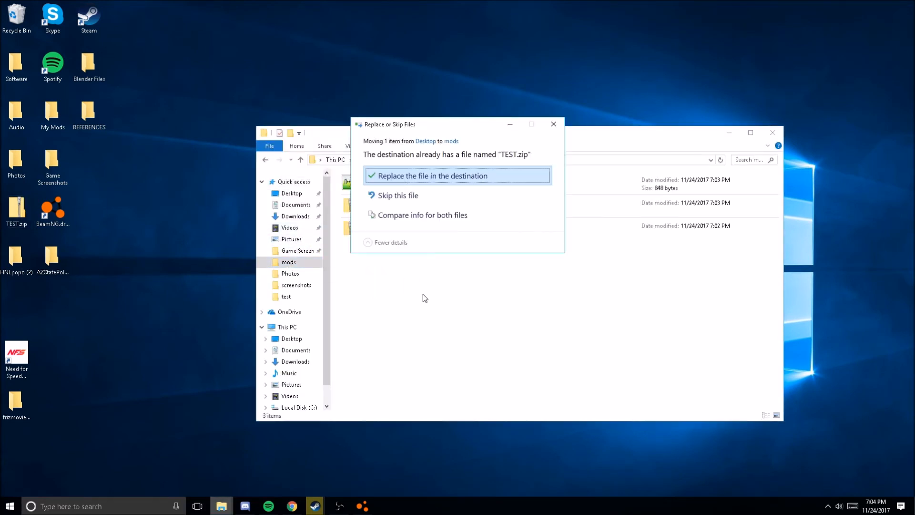
{"action": "left_click", "coordinate": [405, 177]}
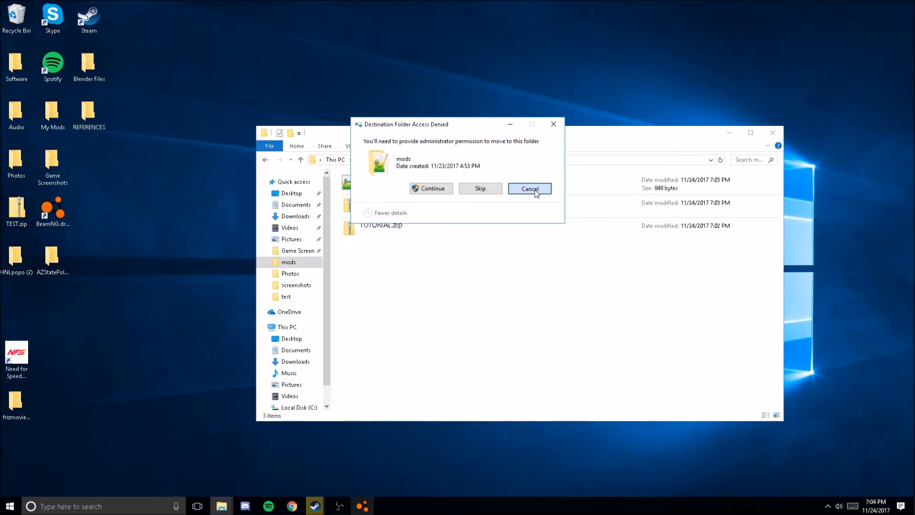
{"action": "left_click", "coordinate": [530, 188]}
- Quit the running BeamNG.drive and move TEST.zip from the desktop into the mods folder, replacing the existing file
{"action": "right_click", "coordinate": [362, 506]}
{"action": "left_click", "coordinate": [343, 486]}
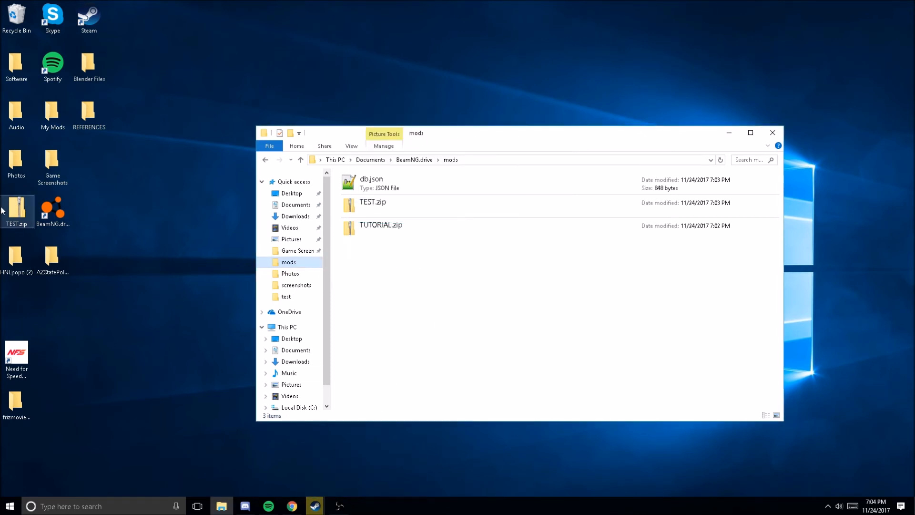
{"action": "left_click_drag", "start_coordinate": [10, 210], "coordinate": [496, 305]}
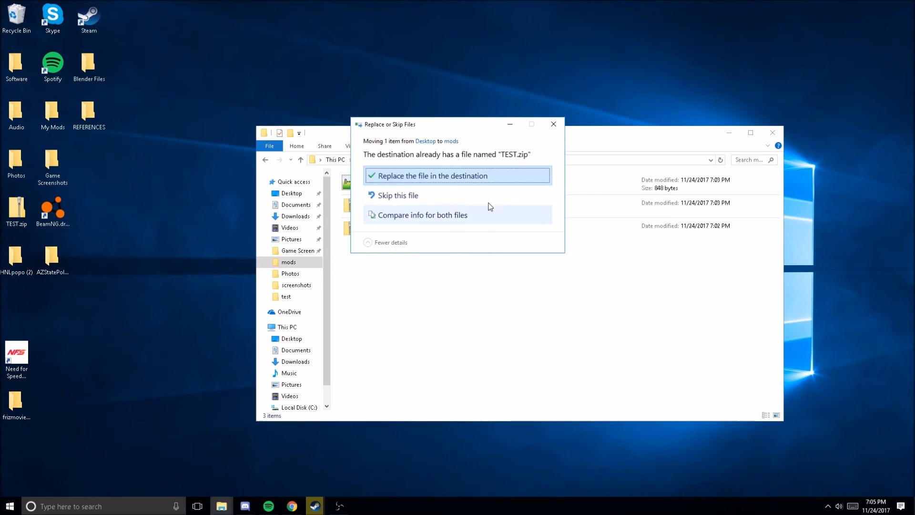
{"action": "left_click", "coordinate": [476, 176]}
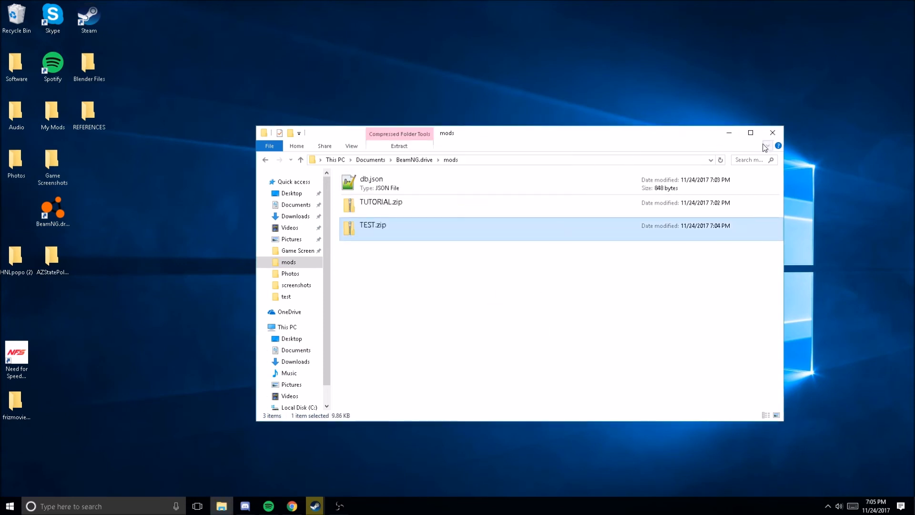
{"action": "left_click", "coordinate": [773, 132]}
- Launch BeamNG.drive from the Steam library
{"action": "left_click", "coordinate": [315, 506]}
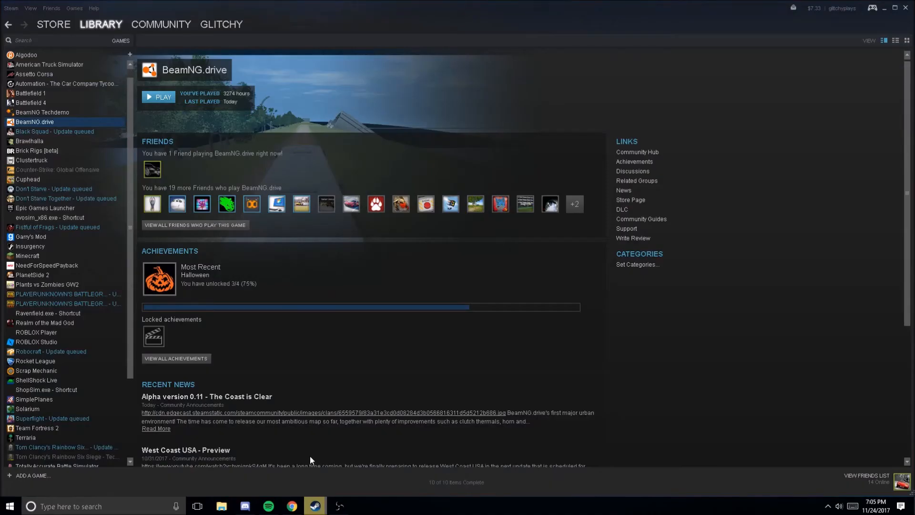
{"action": "left_click", "coordinate": [171, 96]}
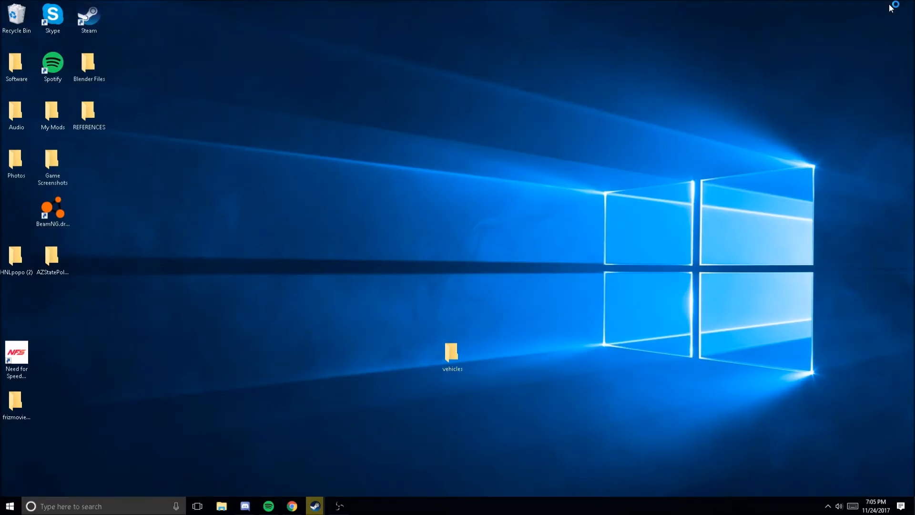
{"action": "left_click", "coordinate": [448, 183]}
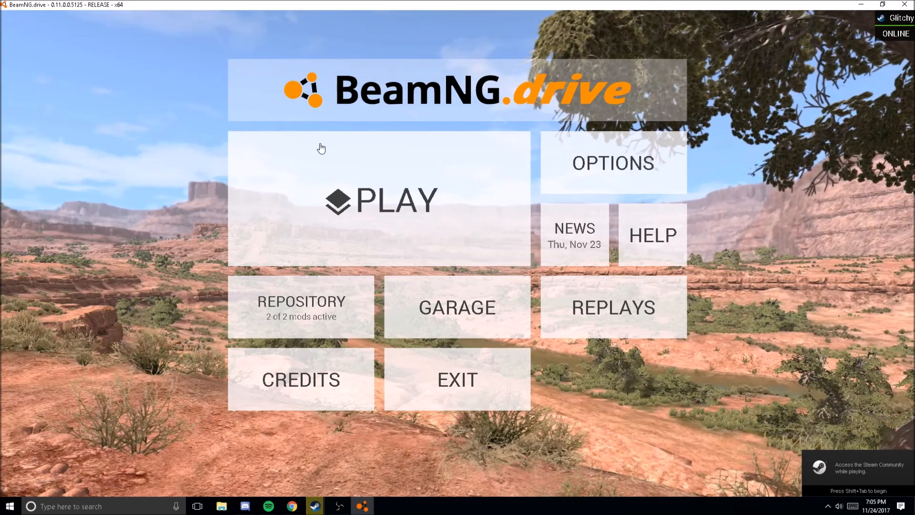
- Start a Freeroam session on the Gridmap level at the Default spawn point
{"action": "left_click", "coordinate": [320, 144]}
{"action": "left_click", "coordinate": [419, 235]}
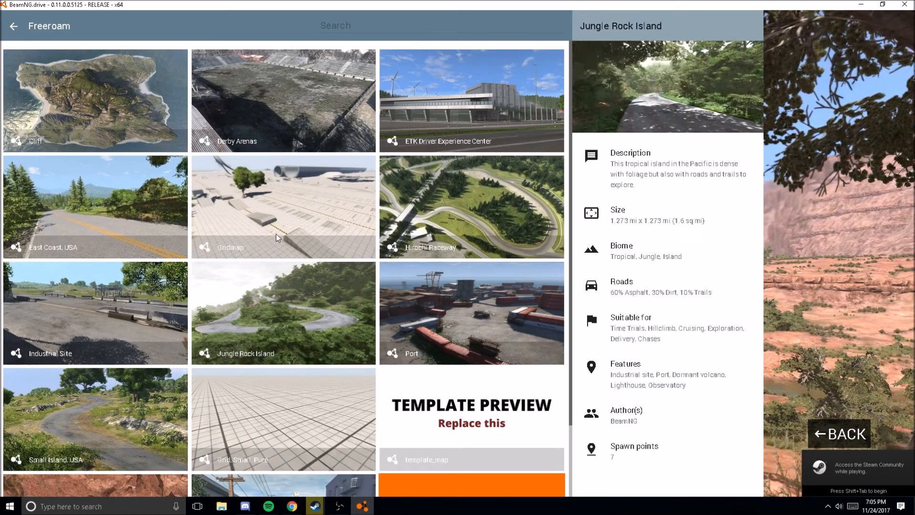
{"action": "left_click", "coordinate": [278, 238]}
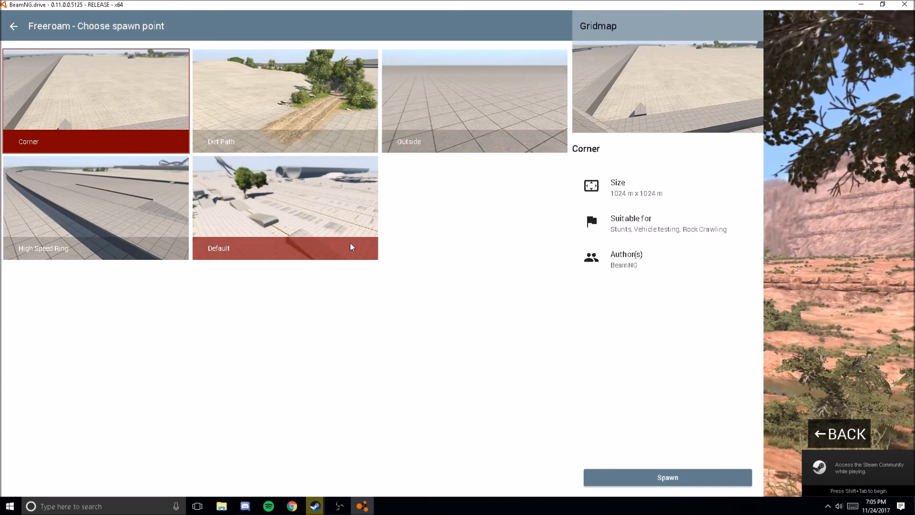
{"action": "double_click", "coordinate": [310, 239]}
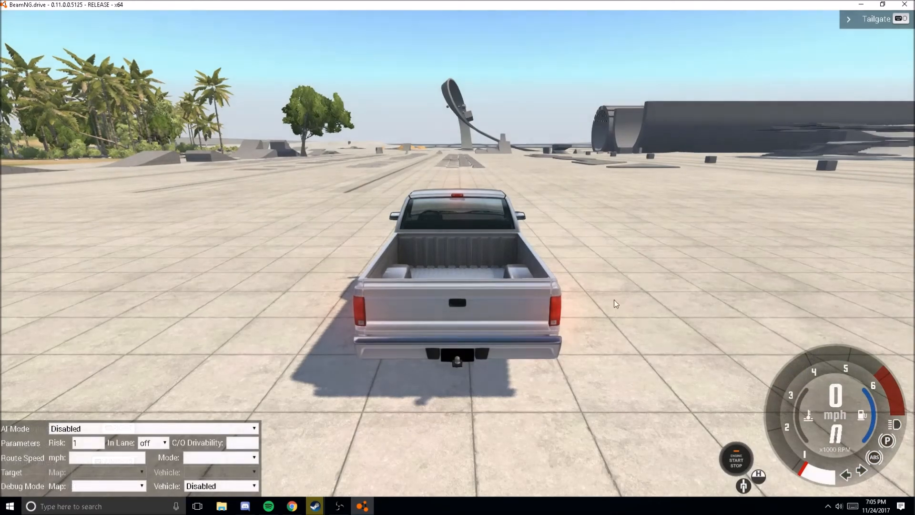
- Switch the current vehicle to the Gavril Grand Marshal
{"action": "key", "text": "Escape"}
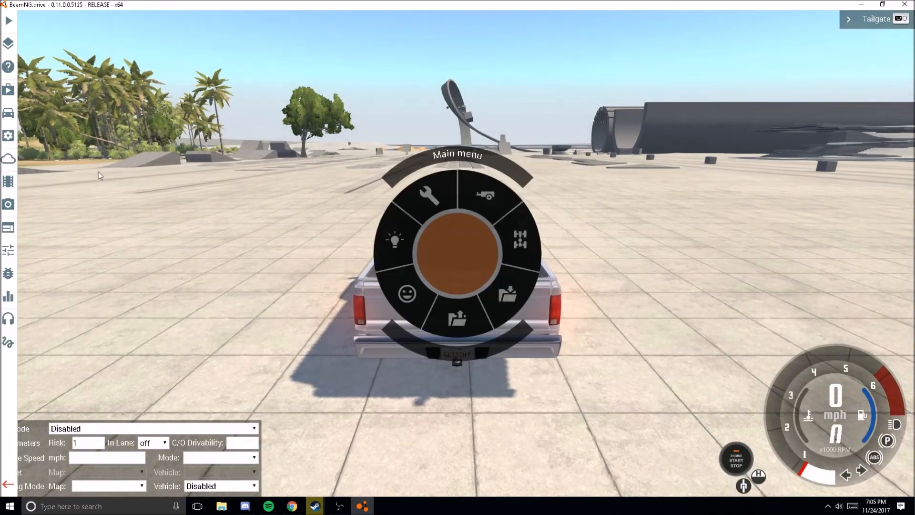
{"action": "left_click", "coordinate": [8, 113]}
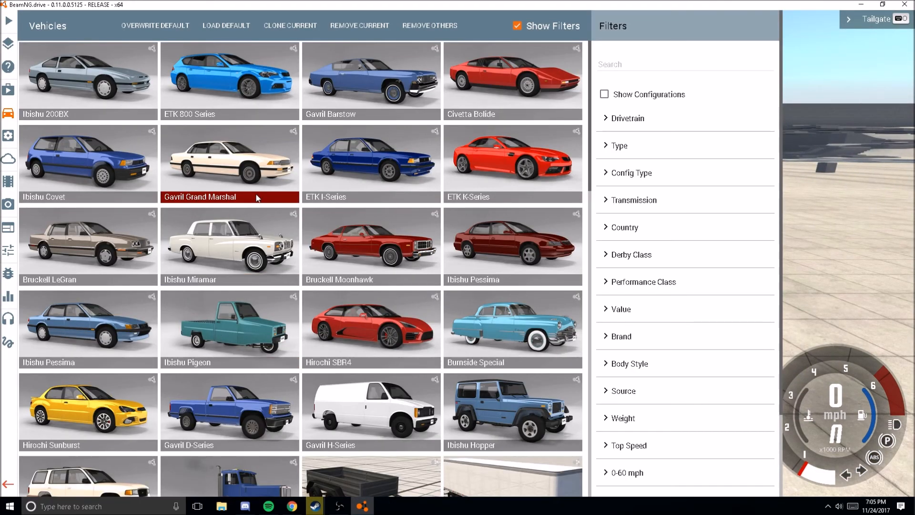
{"action": "double_click", "coordinate": [258, 196]}
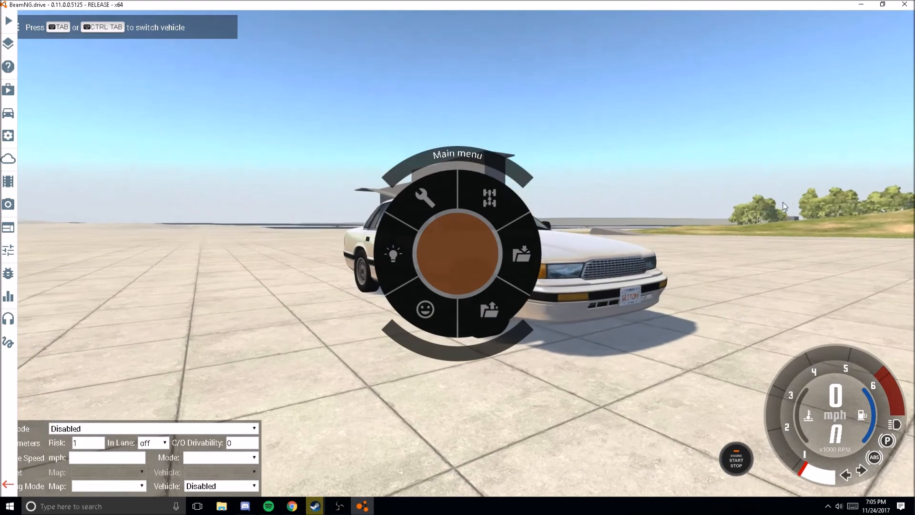
- Set the car's Paint Design part to Test and view the skin from the side
{"action": "left_click", "coordinate": [7, 136]}
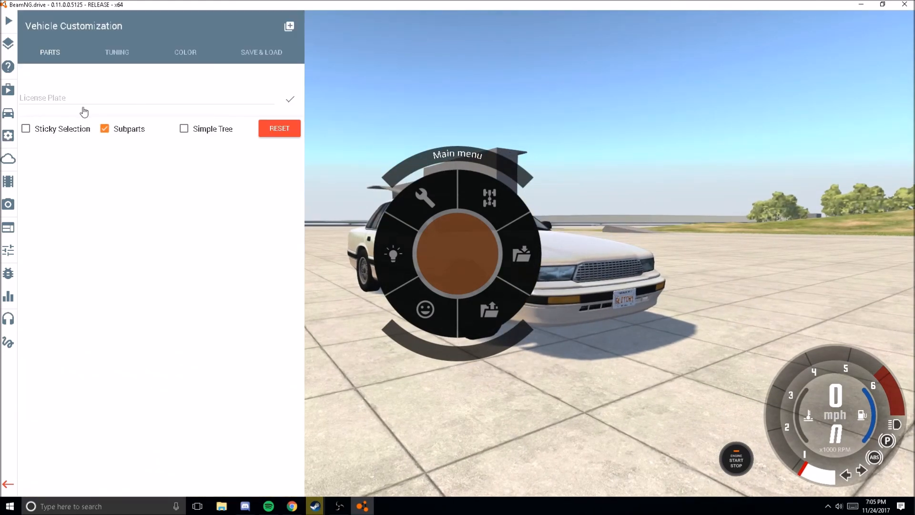
{"action": "left_click", "coordinate": [166, 95]}
{"action": "scroll", "coordinate": [170, 113], "scroll_direction": "down", "scroll_amount": 1}
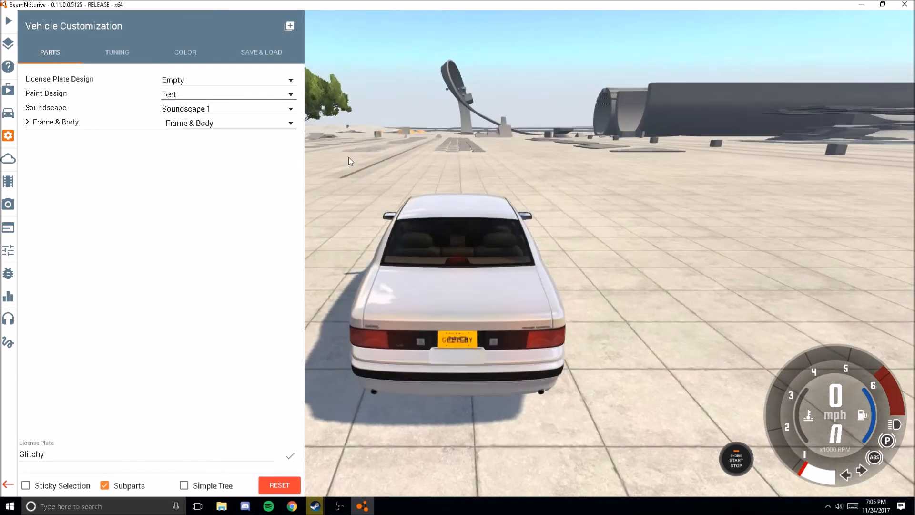
{"action": "left_click_drag", "start_coordinate": [350, 161], "coordinate": [489, 243]}
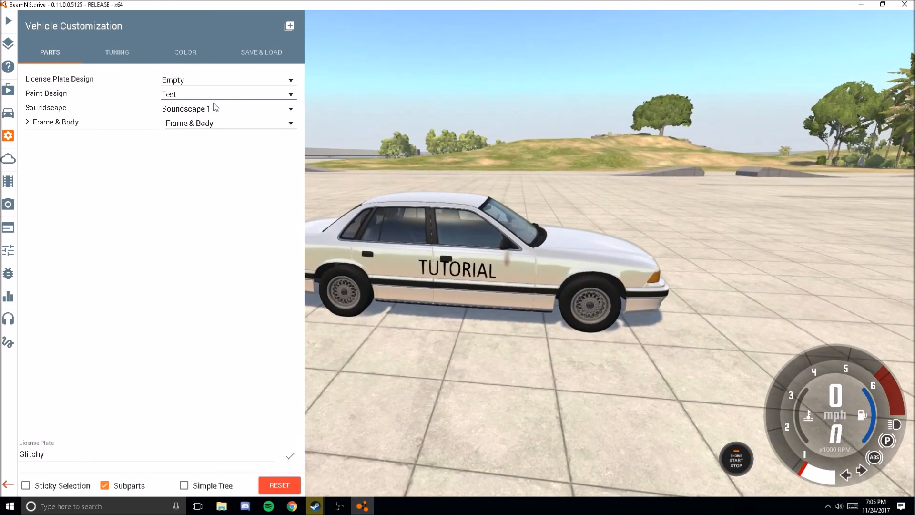
- Change the car's first paint color to white by raising its brightness to the maximum
{"action": "left_click", "coordinate": [210, 60]}
{"action": "left_click", "coordinate": [55, 81]}
{"action": "mouse_move", "coordinate": [83, 178]}
{"action": "left_mouse_down"}
{"action": "mouse_move", "coordinate": [17, 179]}
{"action": "mouse_move", "coordinate": [151, 177]}
{"action": "left_mouse_up"}
{"action": "mouse_move", "coordinate": [547, 282]}
{"action": "left_mouse_down"}
{"action": "mouse_move", "coordinate": [491, 282]}
{"action": "mouse_move", "coordinate": [547, 282]}
{"action": "left_mouse_up"}
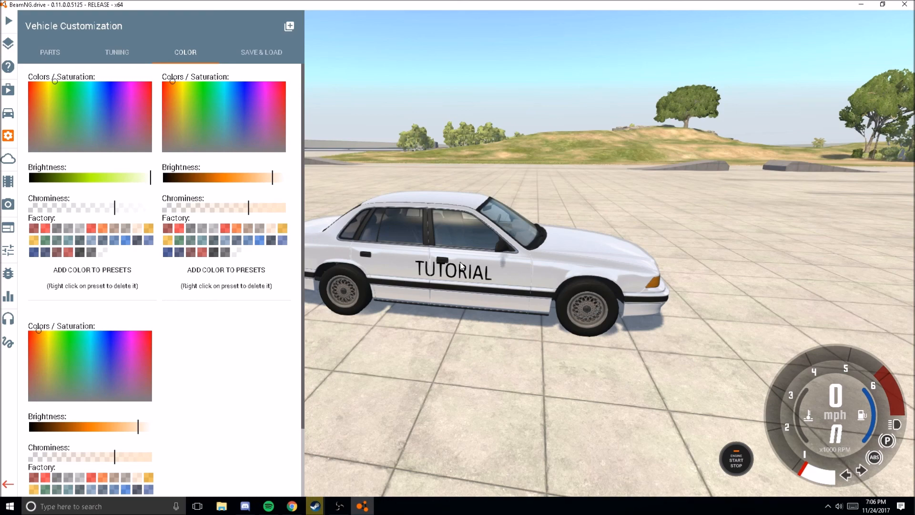
- View the skinned car from the front and look over the Gavril Grand Marshal's available configurations, leaving the current vehicle in place
{"action": "left_click_drag", "start_coordinate": [503, 260], "coordinate": [425, 251]}
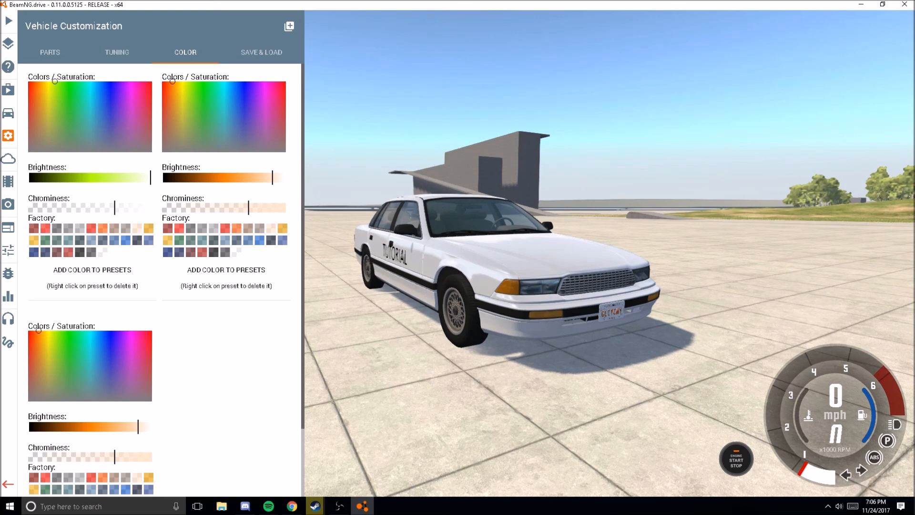
{"action": "left_click", "coordinate": [8, 113]}
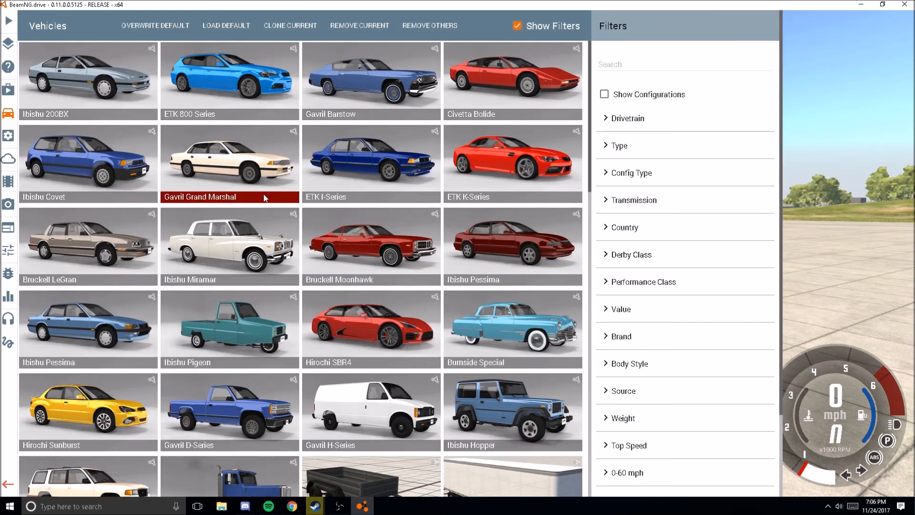
{"action": "left_click", "coordinate": [295, 168]}
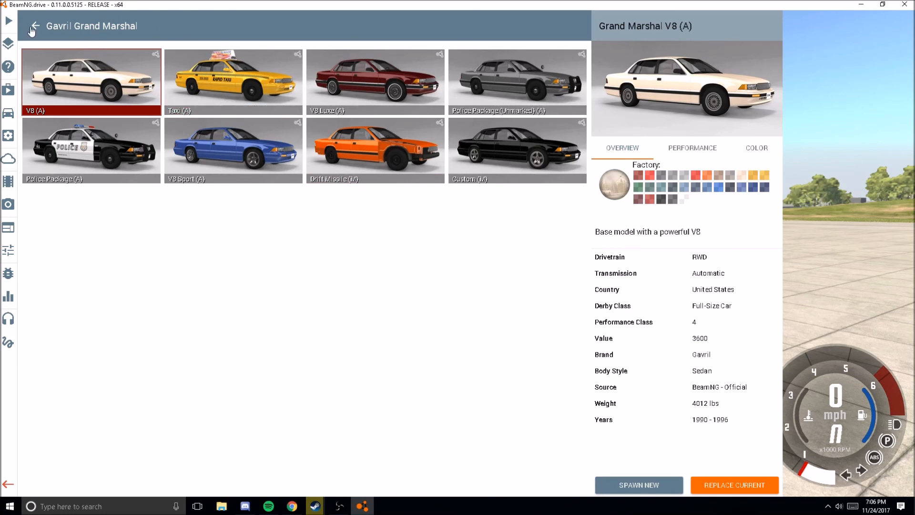
{"action": "left_click", "coordinate": [34, 27]}
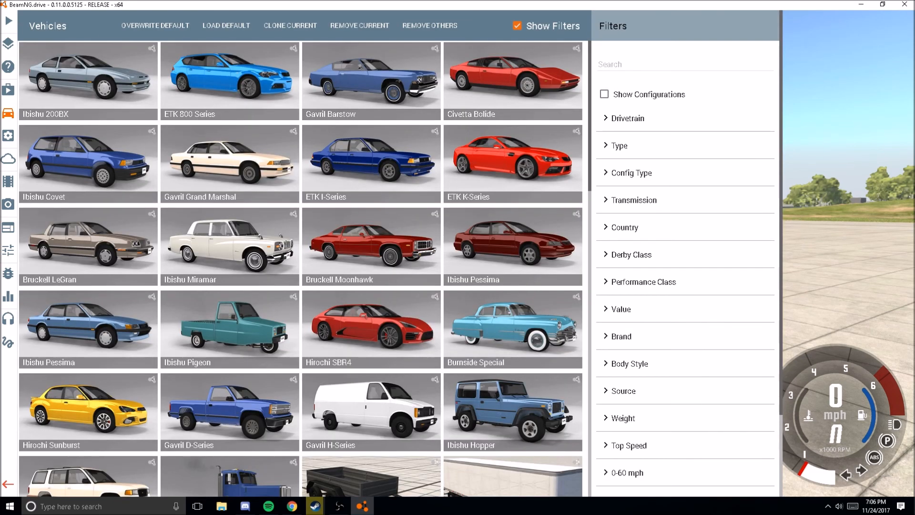
{"action": "key", "text": "Escape"}
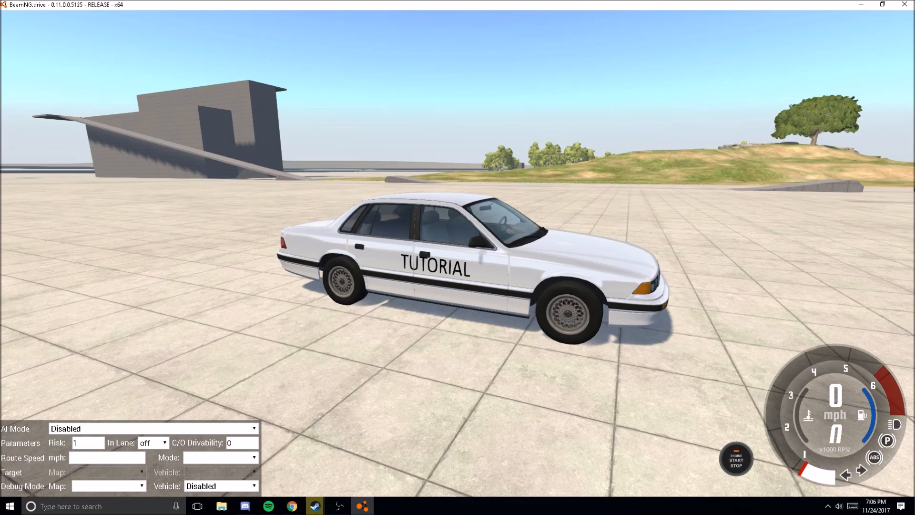
{"action": "left_click", "coordinate": [339, 506]}
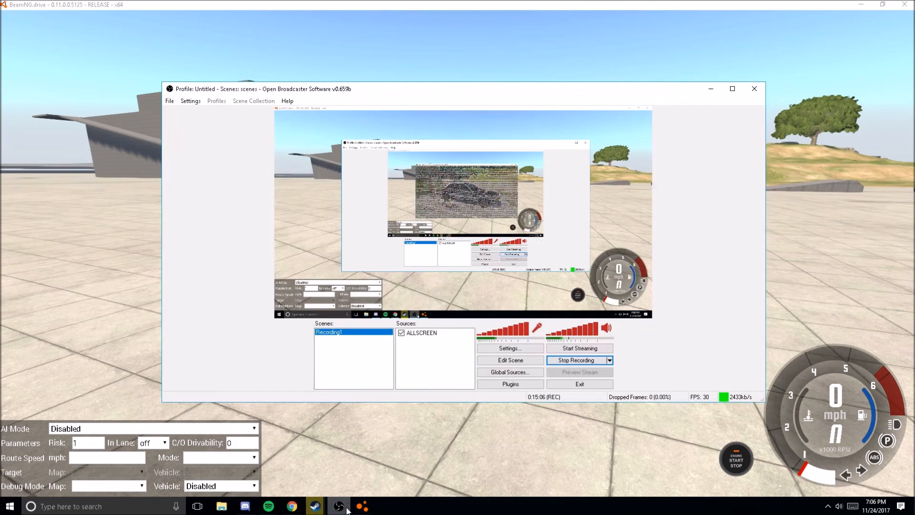